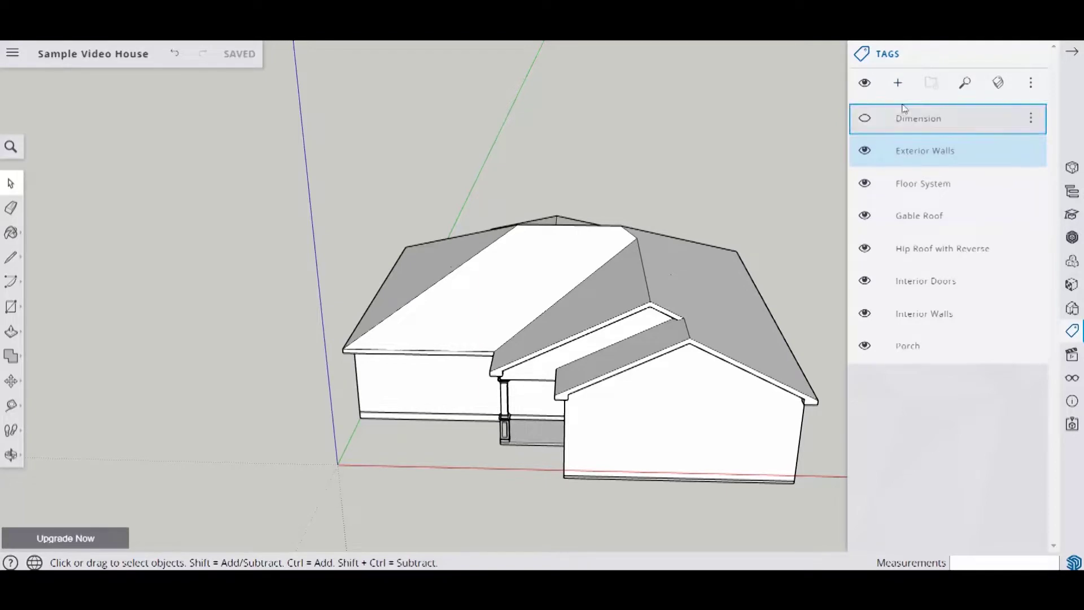
Create a new tag named Basement
left_click(898, 83)
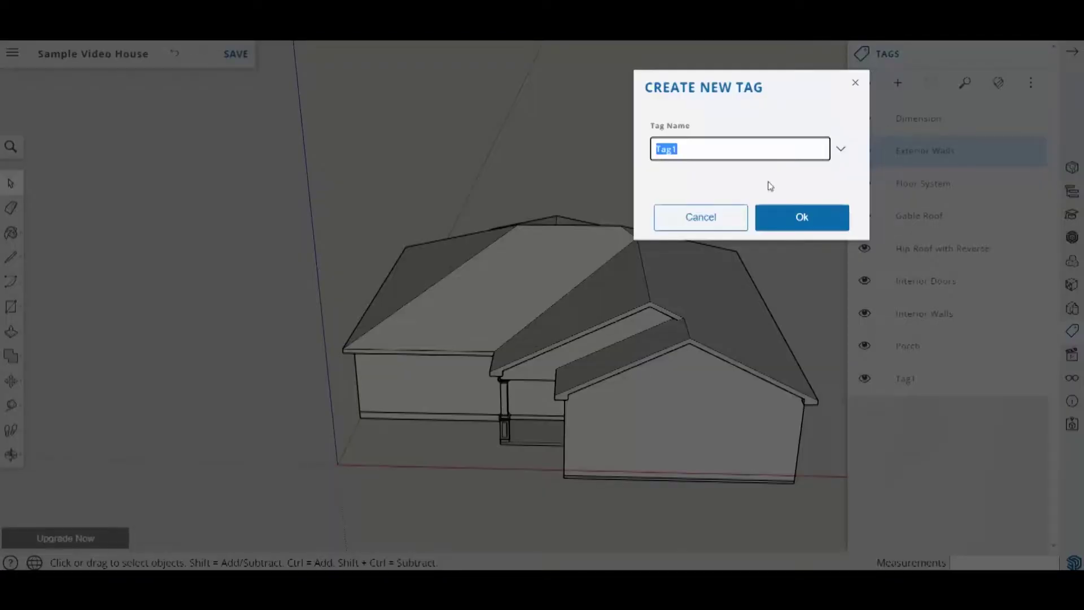
type("Basement")
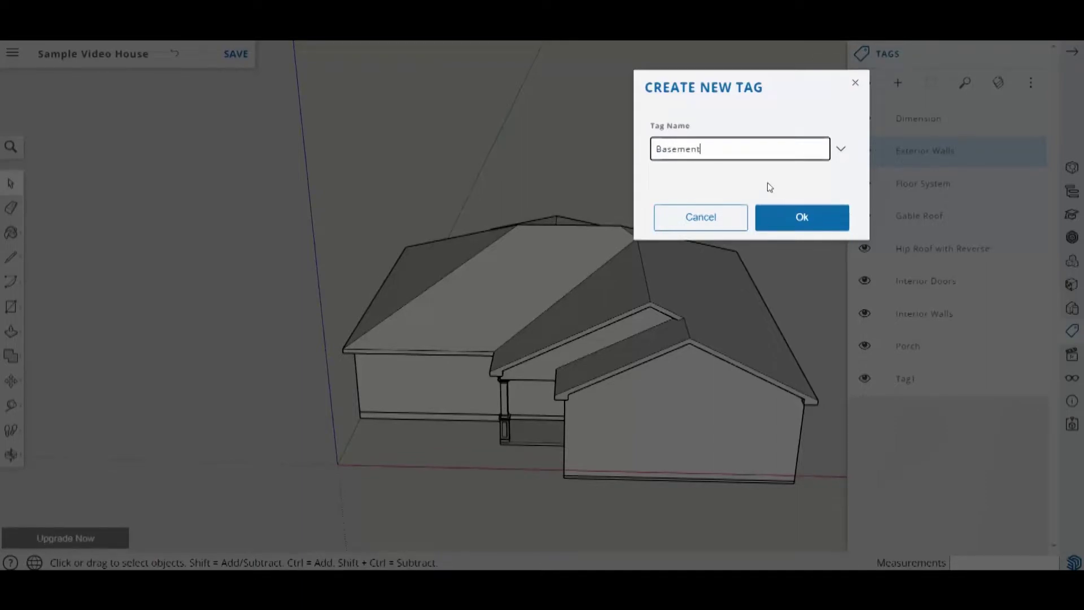
left_click(779, 217)
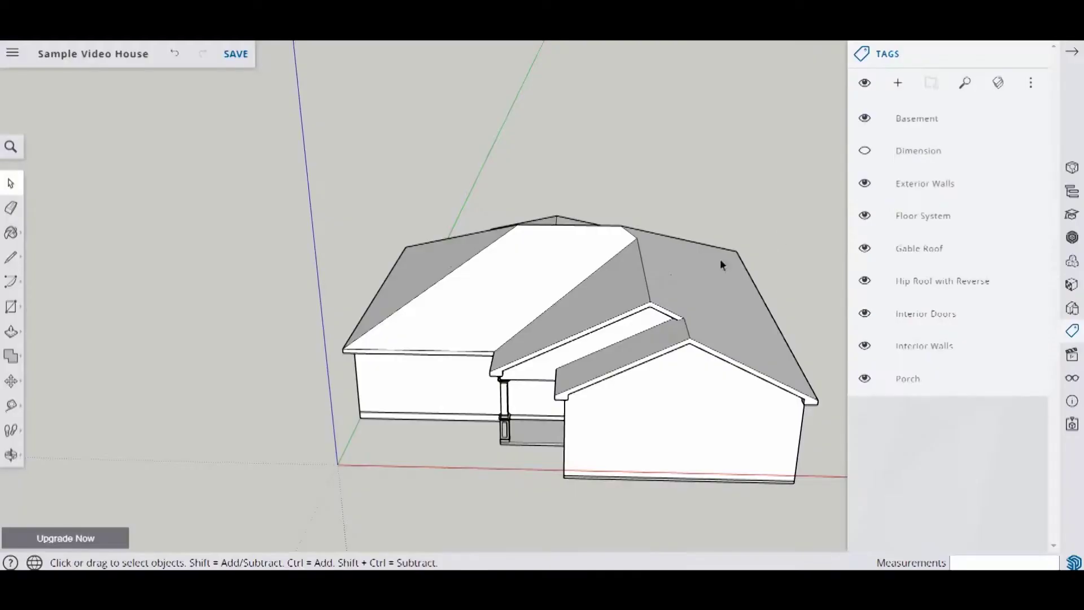
Hide the Hip Roof with Reverse tag to expose the floor plan from above
scroll(631, 275, "down", 3)
middle_click_drag(638, 342, 649, 273)
middle_click_drag(634, 361, 635, 245)
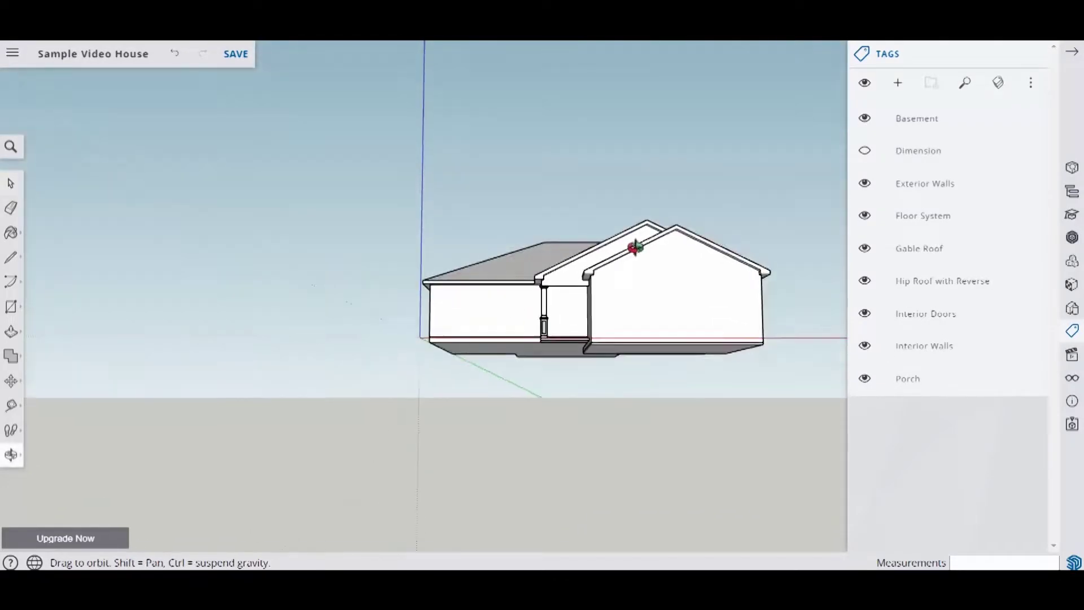
middle_click_drag(635, 327, 630, 250)
key("space")
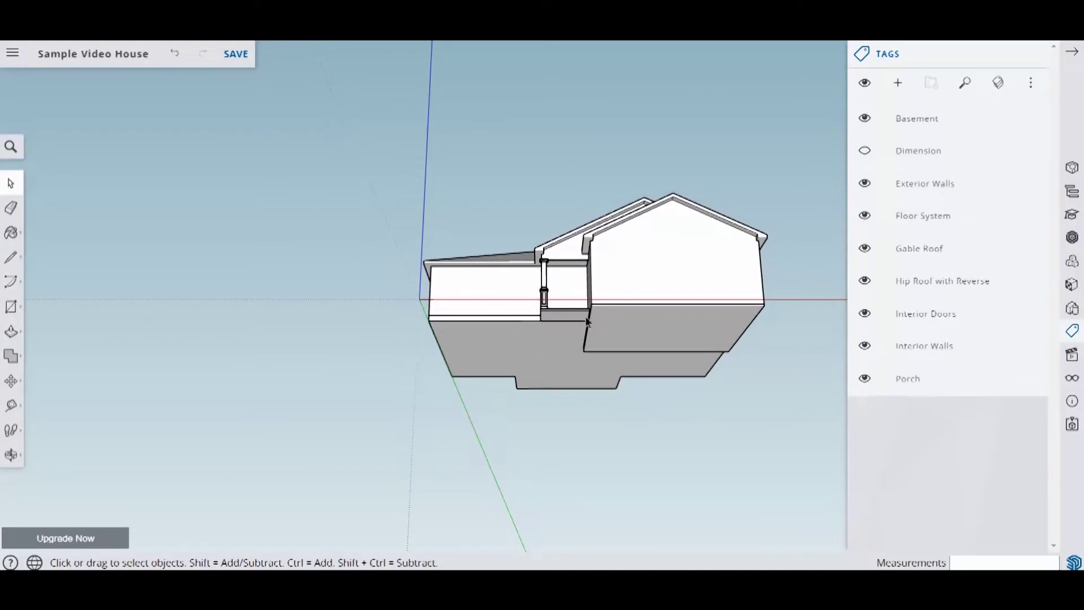
middle_click_drag(613, 258, 654, 327)
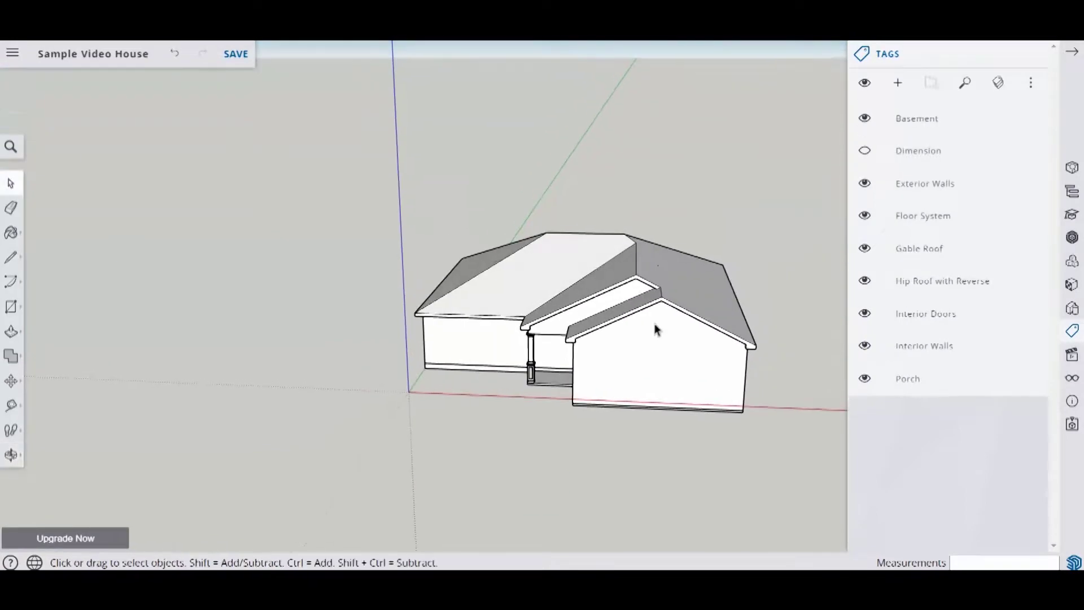
left_click(865, 280)
middle_click_drag(653, 322, 659, 423)
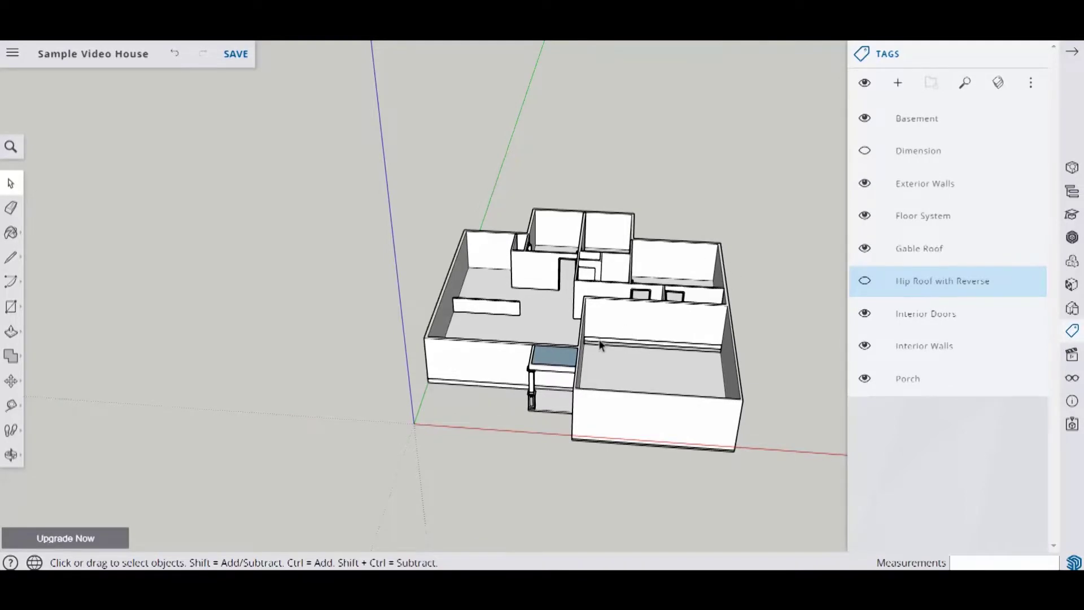
Draw a rectangle on the underside of the porch, from its outer column corner to where the house meets the garage, 7' 1 1/2" by 5' 1 1/2"
middle_click_drag(601, 349, 653, 341)
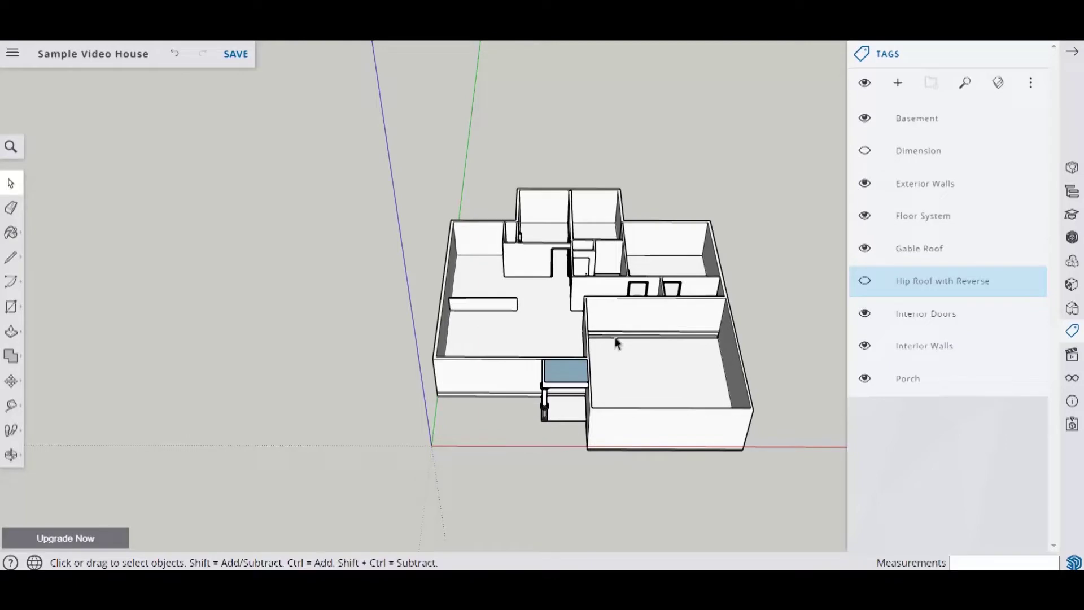
middle_click_drag(630, 365, 569, 329)
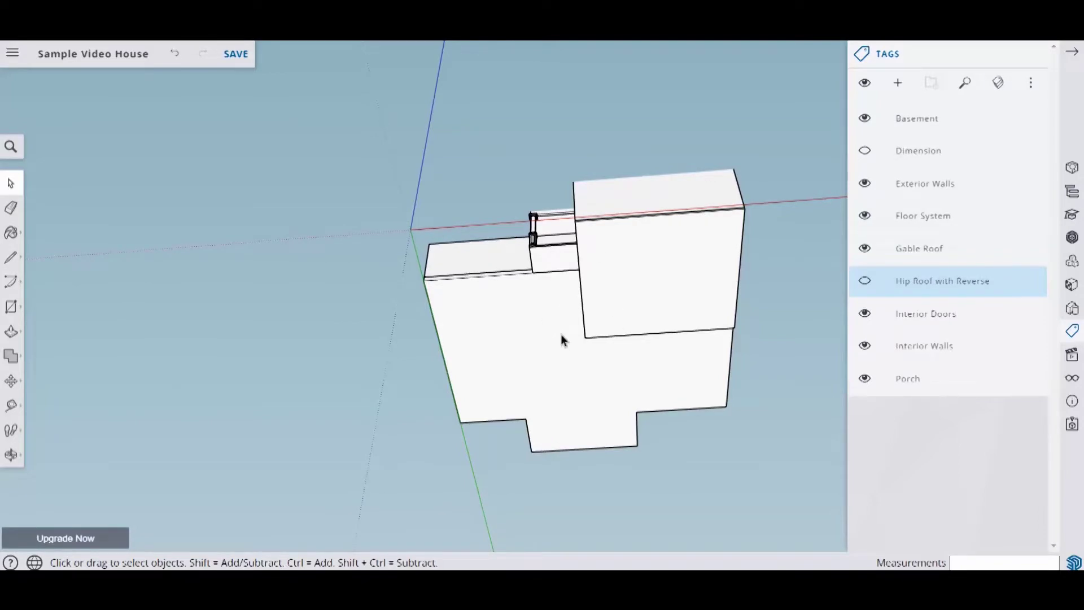
scroll(562, 270, "up", 5)
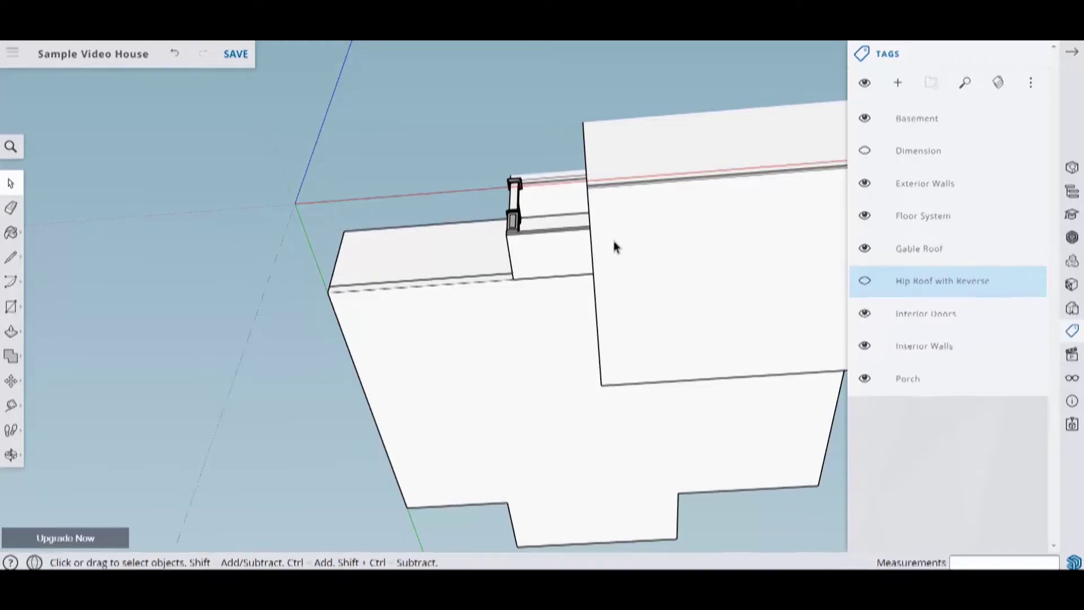
left_click(11, 308)
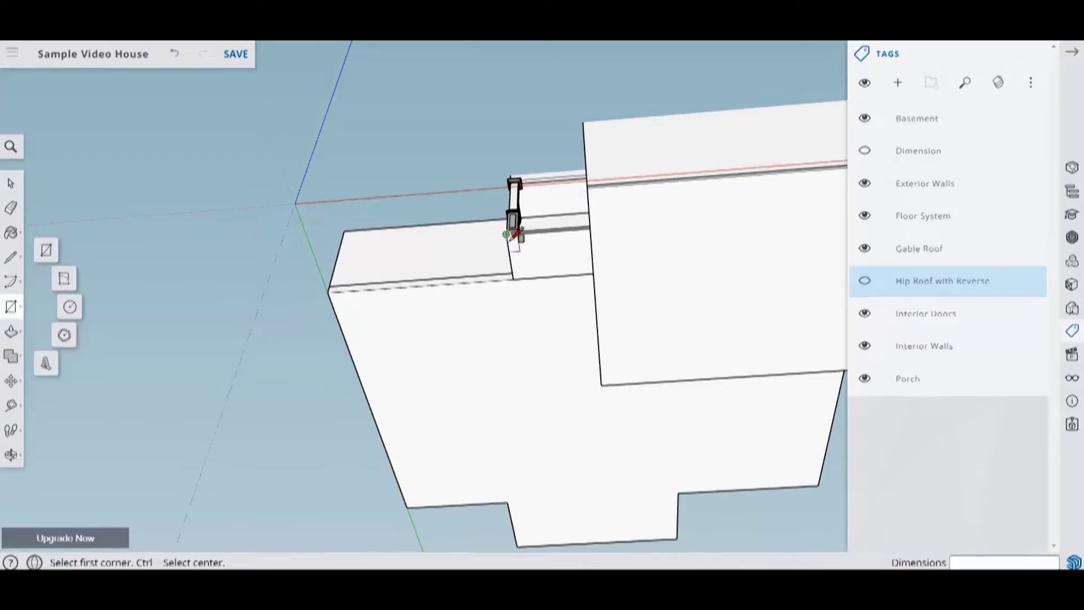
scroll(508, 236, "up", 2)
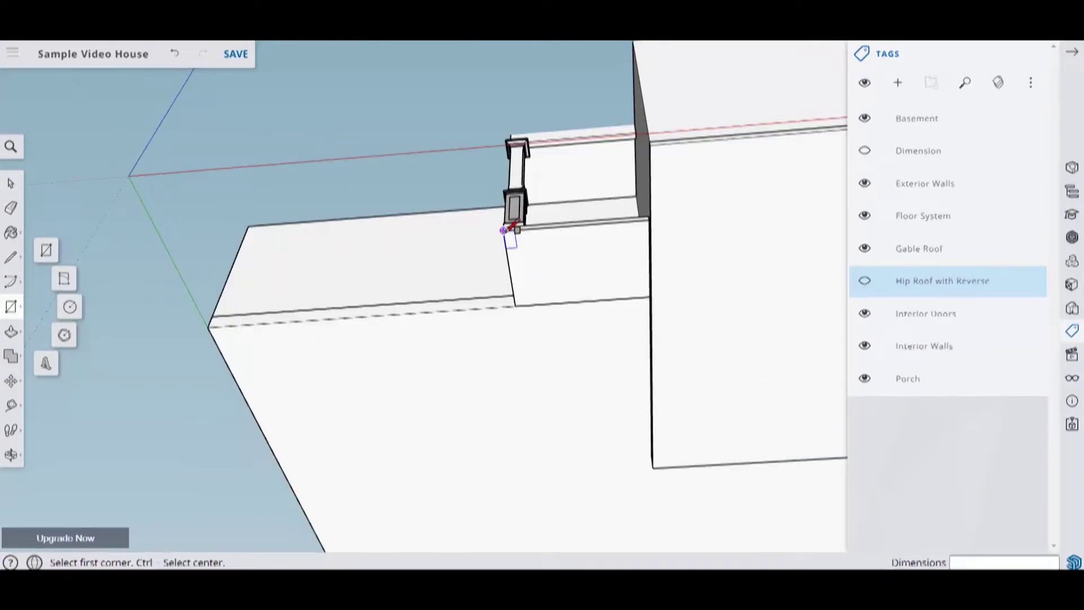
left_click(503, 230)
middle_click_drag(553, 279, 678, 312)
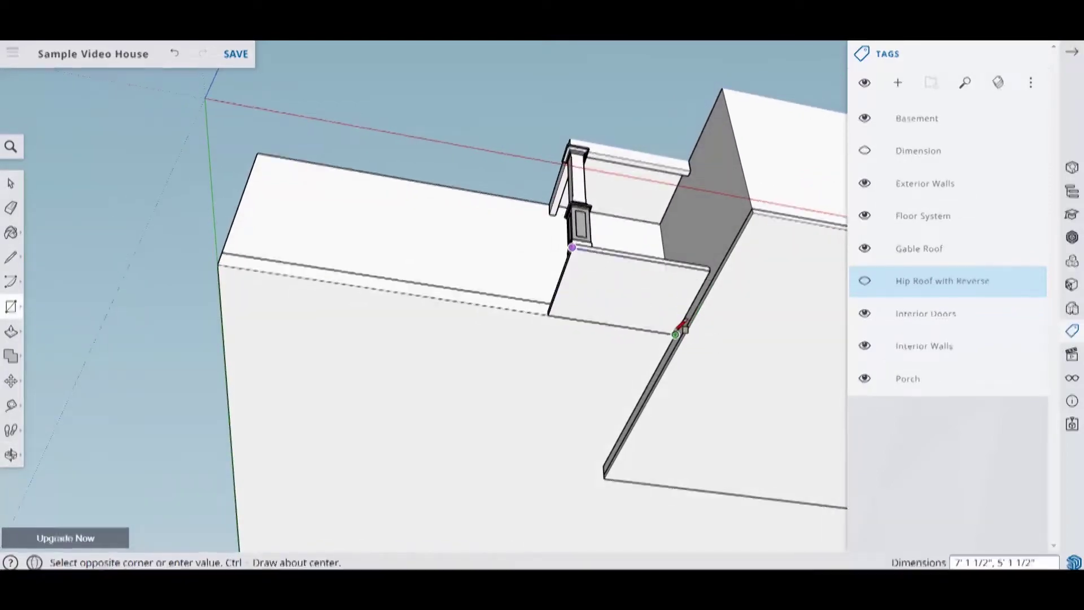
Draw a 24' by 24' rectangle covering the underside of the garage floor, snapping to its opposite corners
scroll(615, 300, "down", 6)
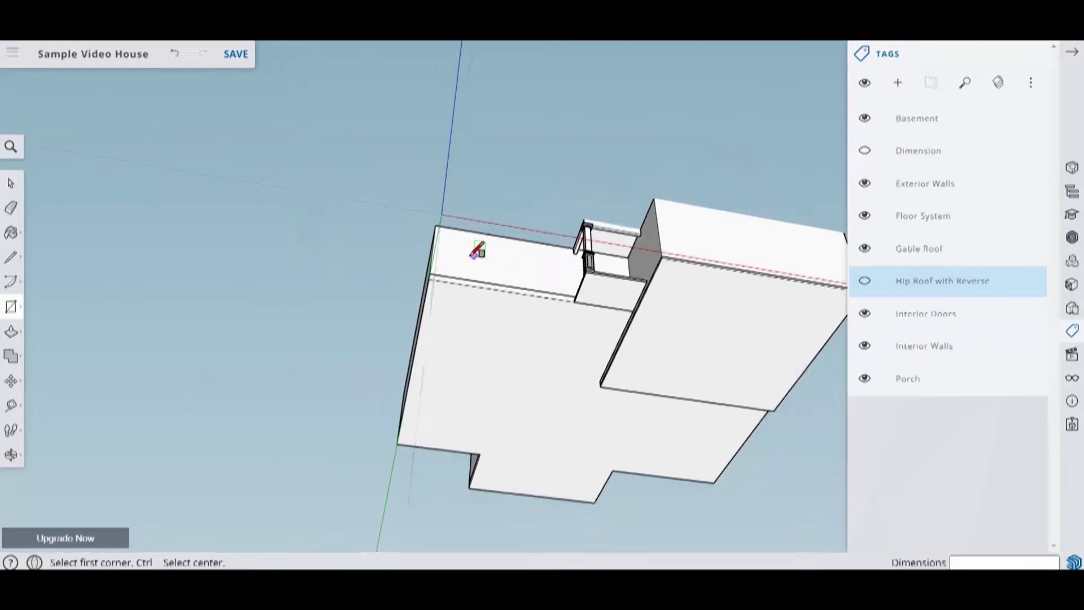
scroll(640, 255, "up", 3)
scroll(640, 255, "up", 5)
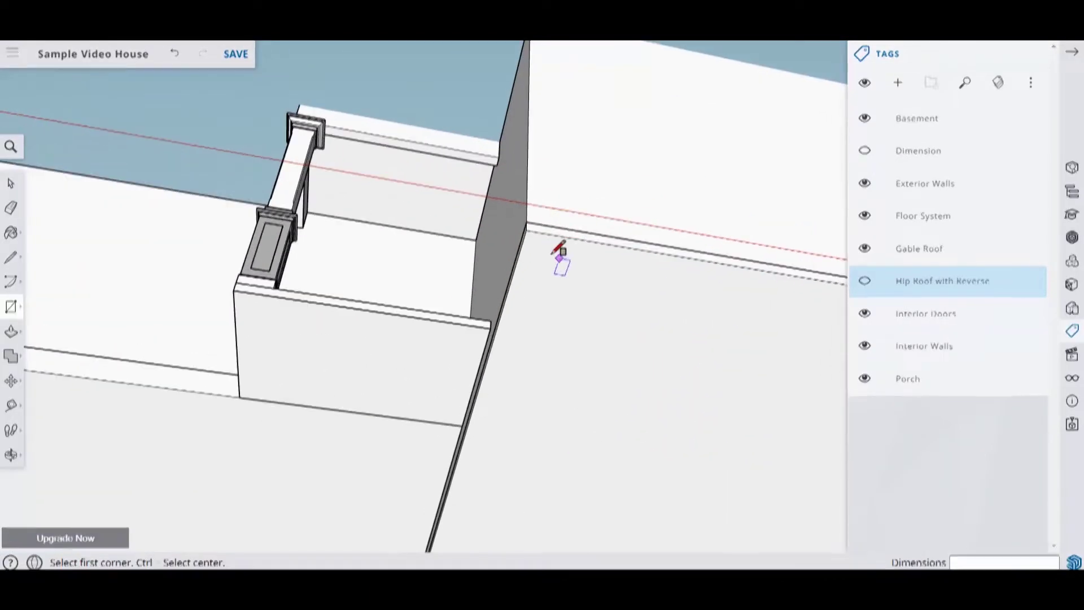
scroll(535, 228, "down", 5)
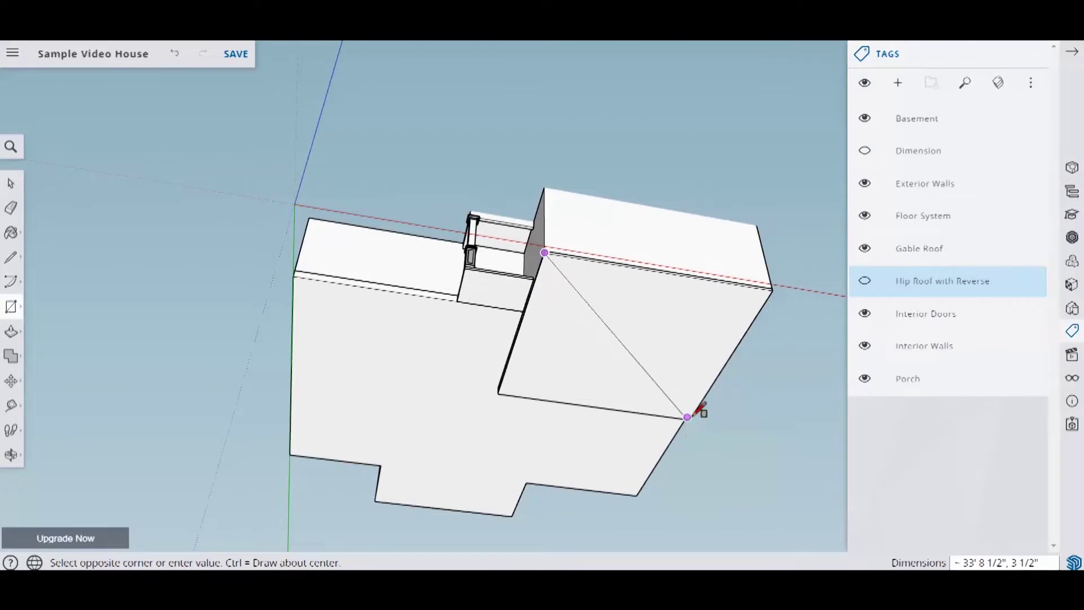
scroll(693, 415, "up", 6)
left_click(689, 422)
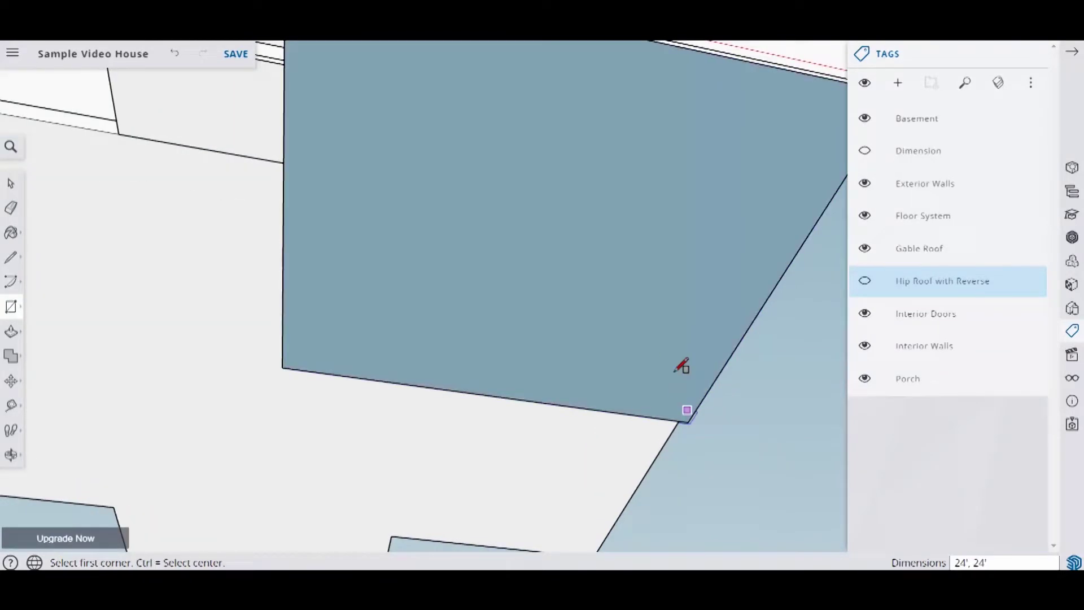
Offset the porch rectangle inward by 8"
scroll(678, 362, "down", 6)
scroll(469, 291, "up", 3)
mouse_move(465, 286)
middle_mouse_down()
mouse_move(448, 300)
mouse_move(476, 284)
middle_mouse_up()
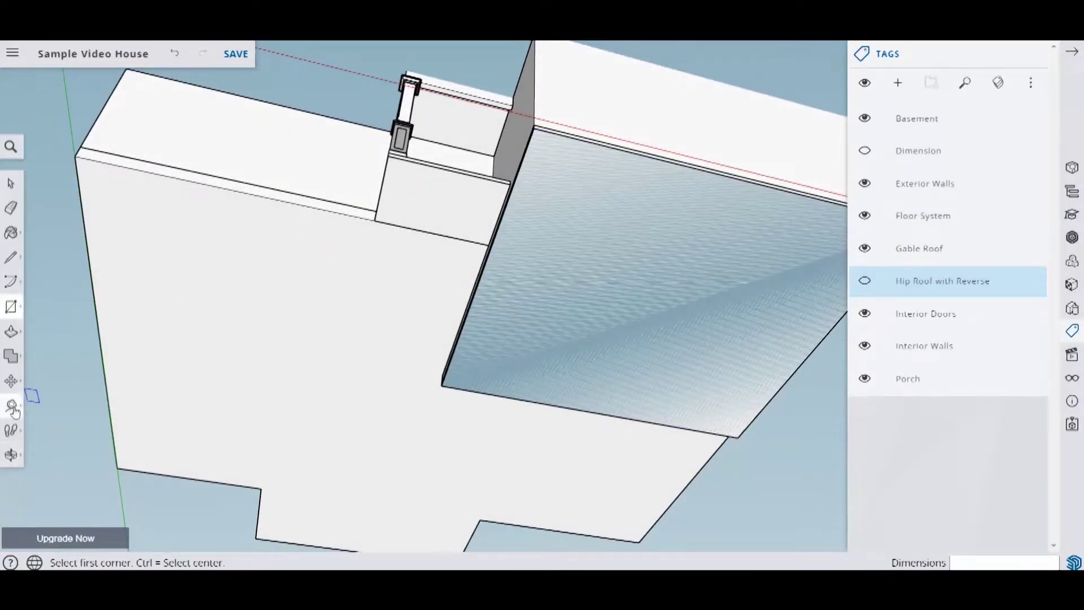
left_click(11, 331)
left_click(48, 362)
left_click(443, 203)
left_click(381, 190)
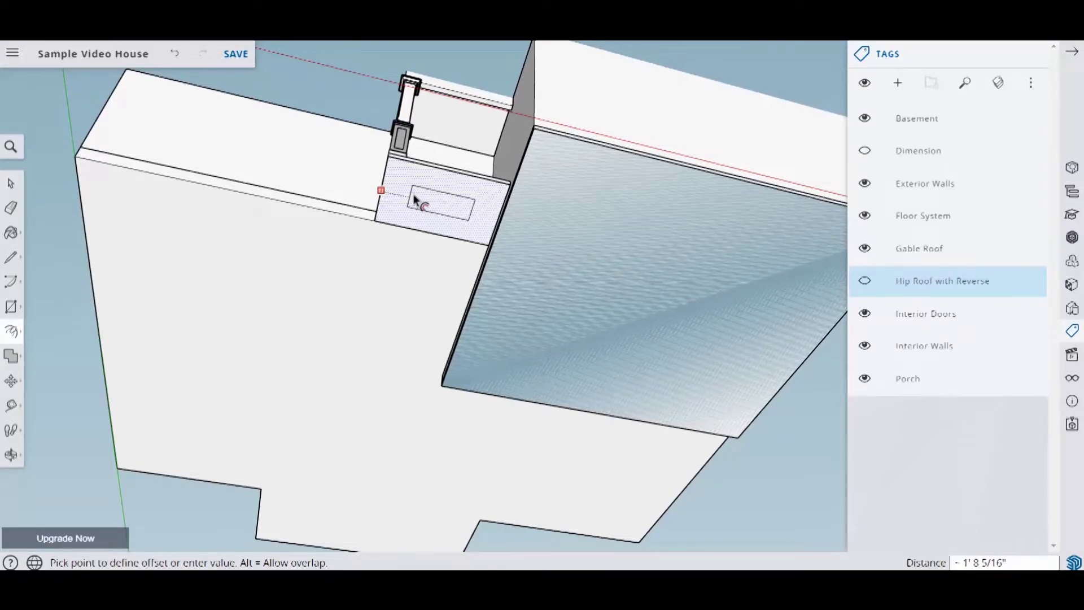
type("8")
key("Return")
Offset the garage rectangle inward by 8"
left_click(503, 215)
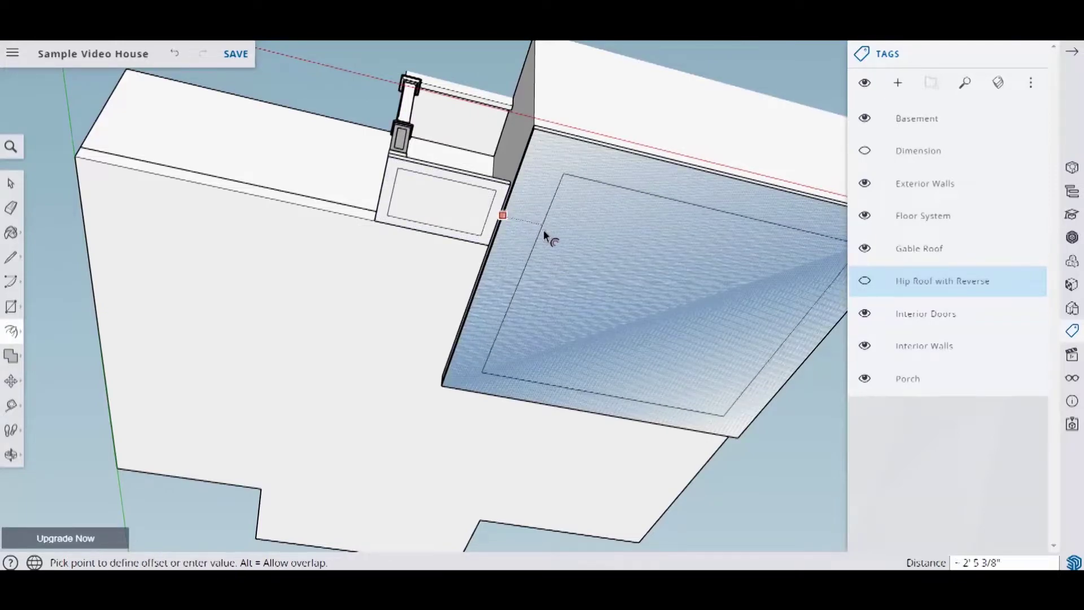
type("8")
key("Return")
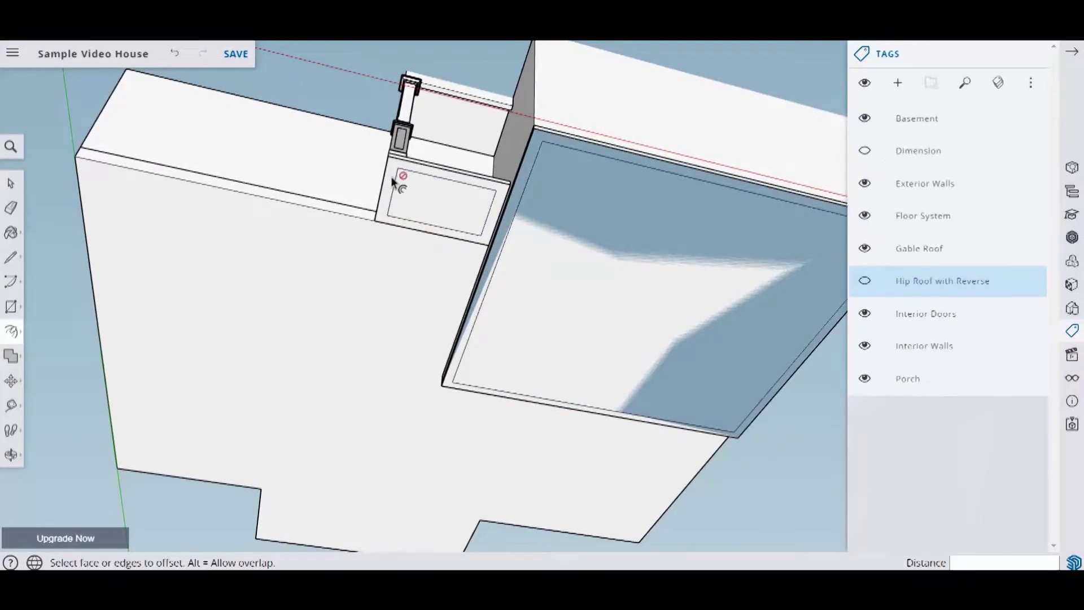
Extend the porch's inner offset lines to the house and garage edges, and erase the inner lines running along those two edges
left_click(438, 225)
key("Escape")
left_click(426, 230)
scroll(467, 187, "up", 3)
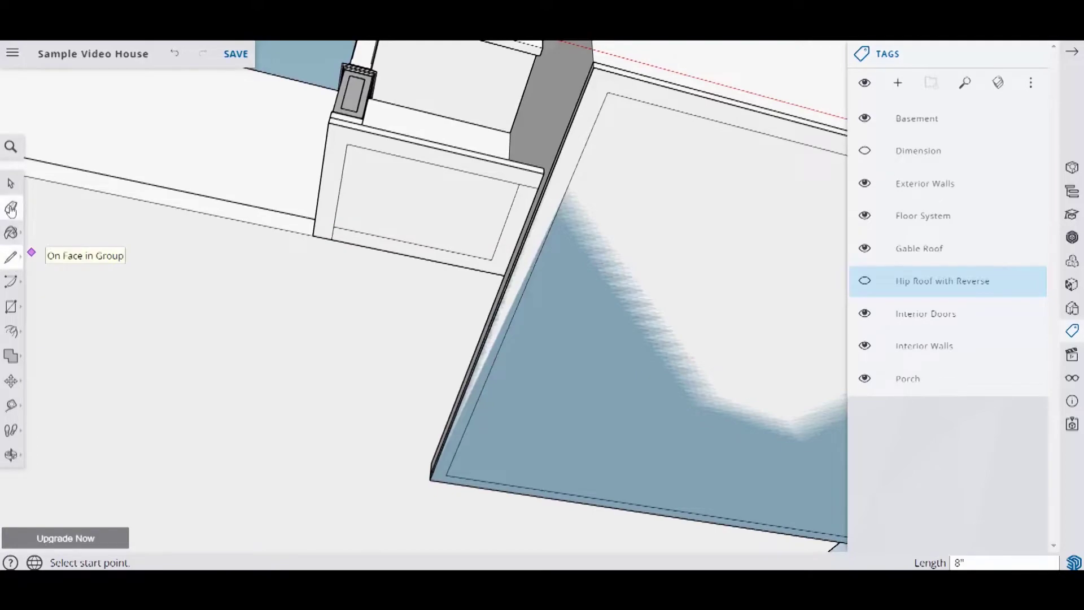
left_click(457, 252)
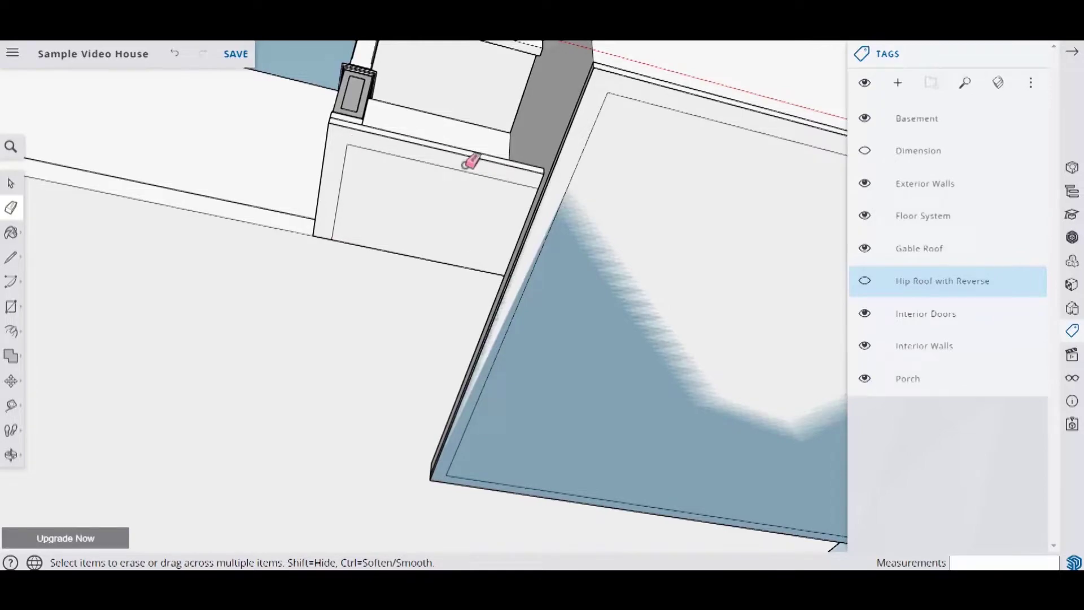
Erase the garage's inner offset line along the house and extend the porch-side inner line to the house edge with an 8" line
scroll(398, 150, "down", 5)
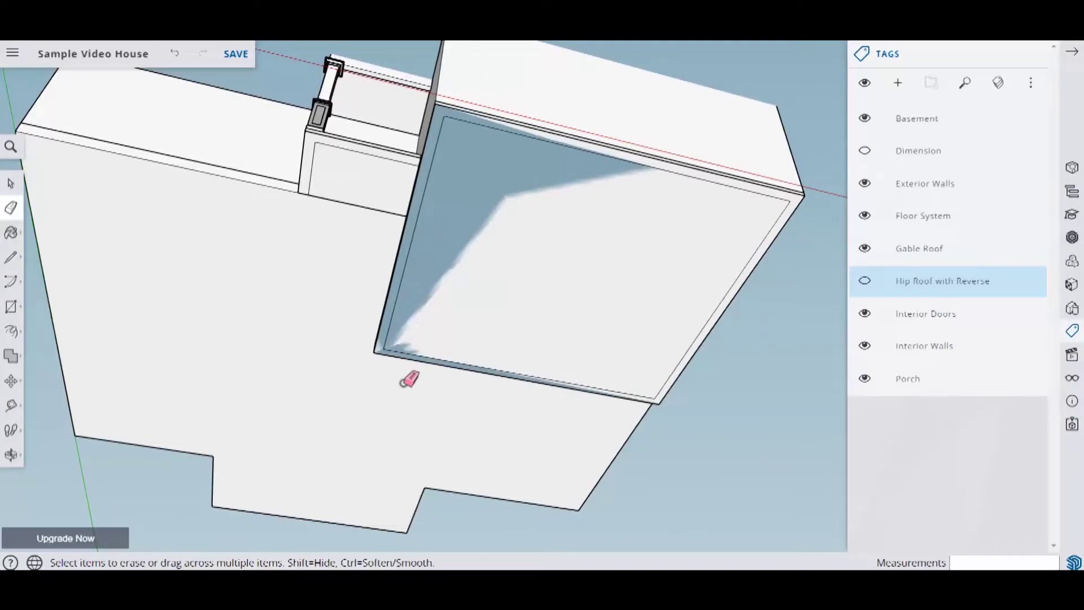
middle_click_drag(408, 370, 466, 339)
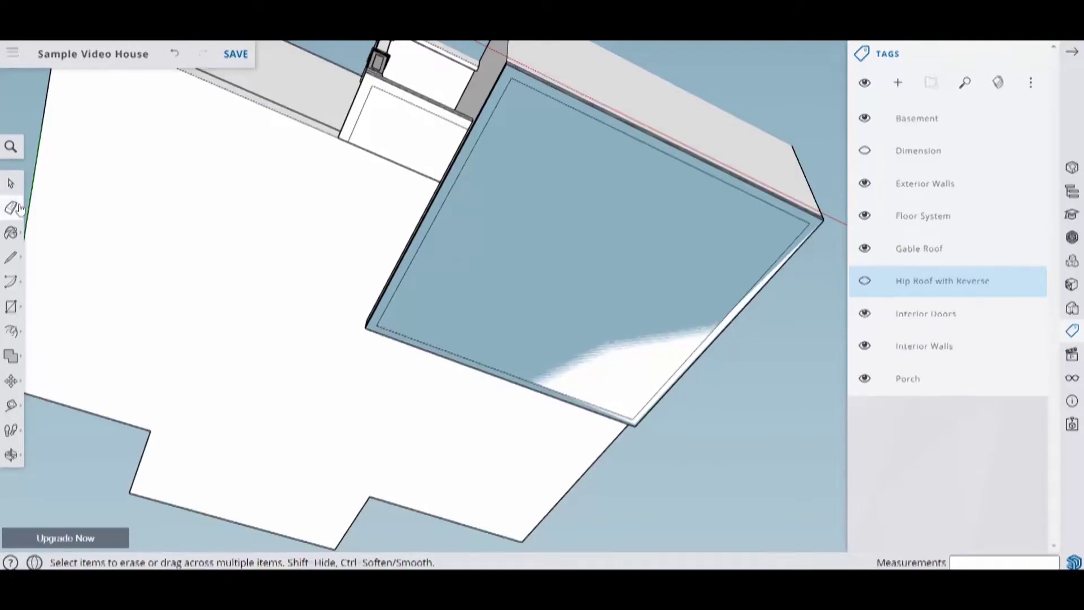
left_click(458, 354)
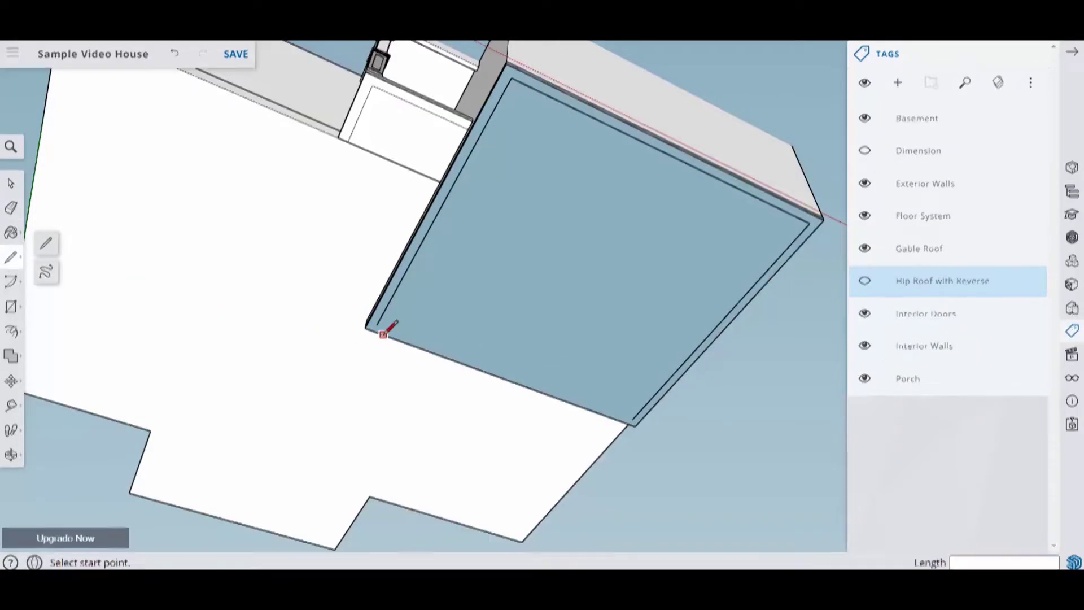
scroll(377, 325, "up", 3)
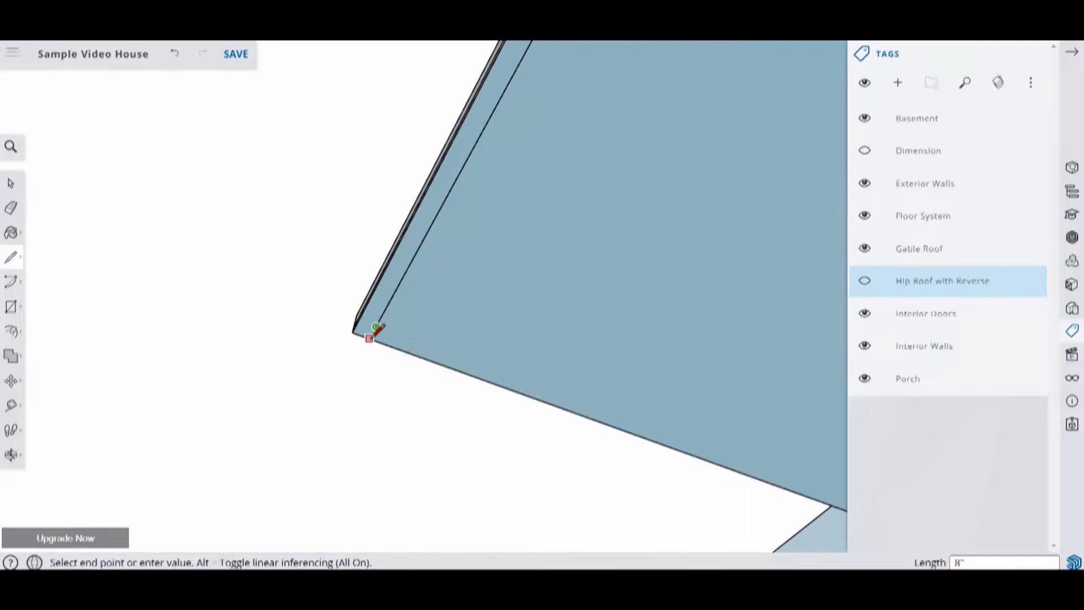
scroll(369, 338, "down", 3)
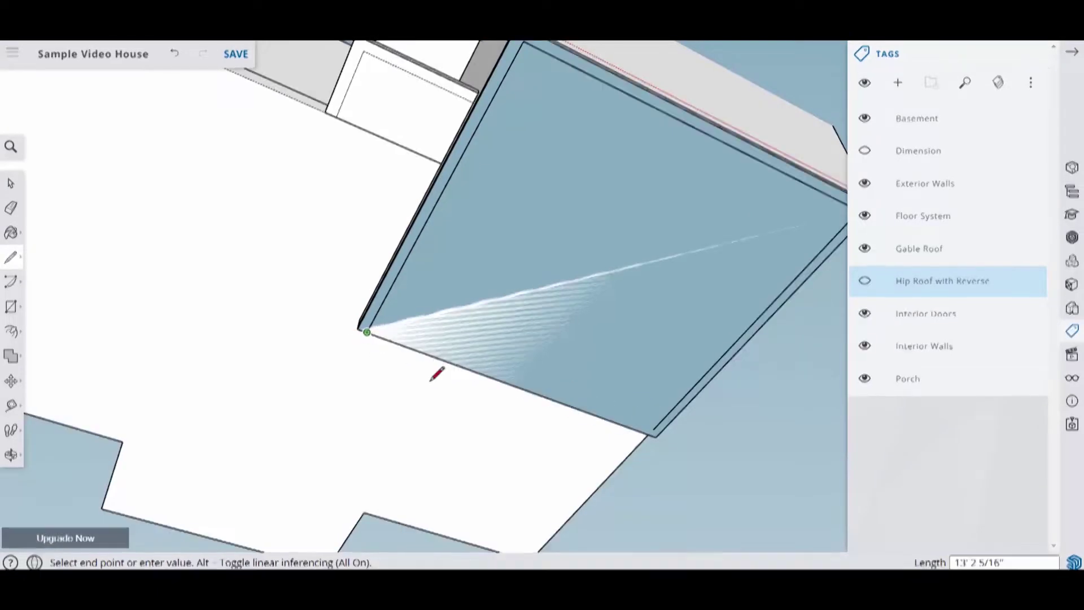
key("Escape")
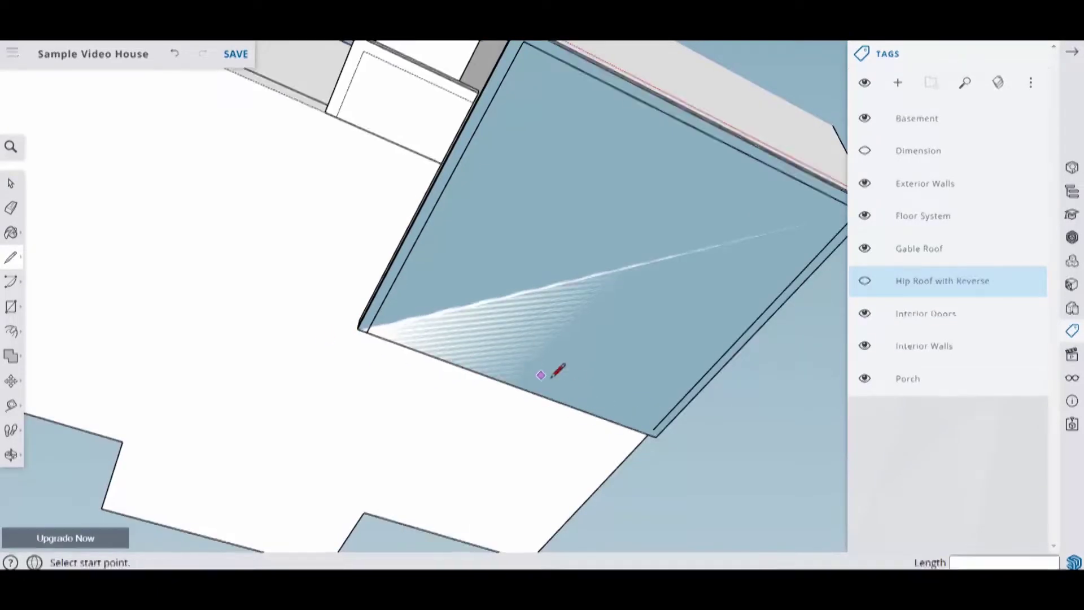
Extend the garage's inner line on the side away from the porch to the house edge with an 8" line
left_click(653, 432)
key("Escape")
scroll(652, 435, "up", 3)
left_click(653, 436)
key("Escape")
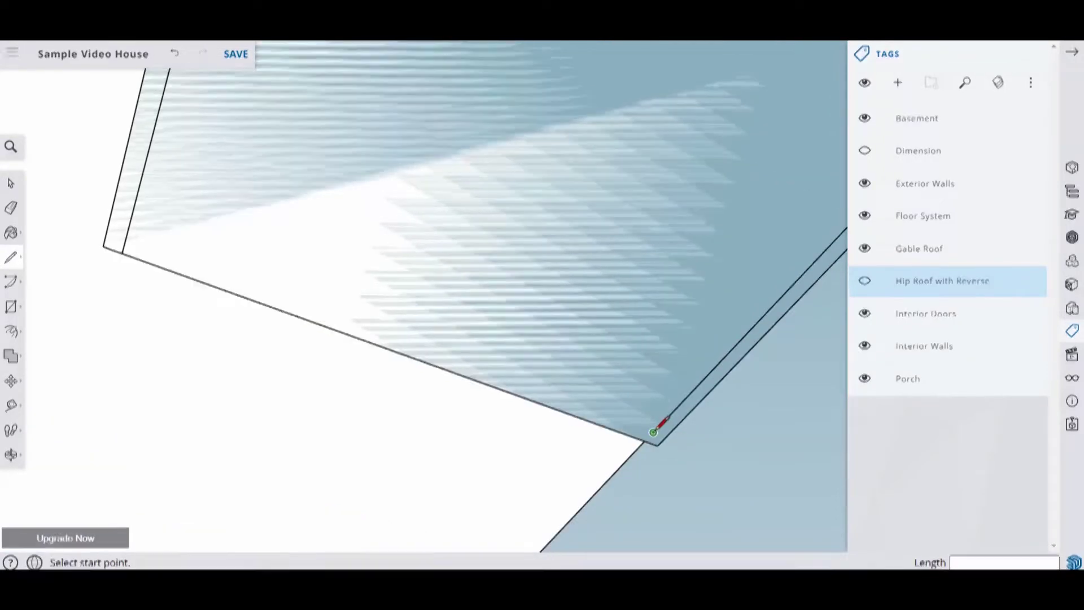
scroll(652, 436, "up", 1)
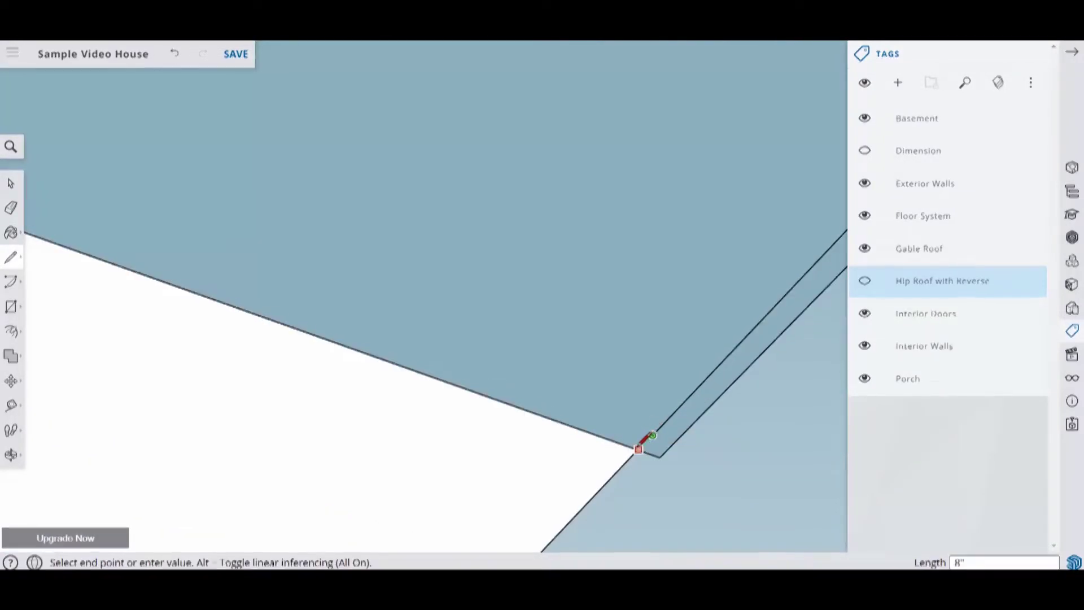
scroll(643, 424, "down", 10)
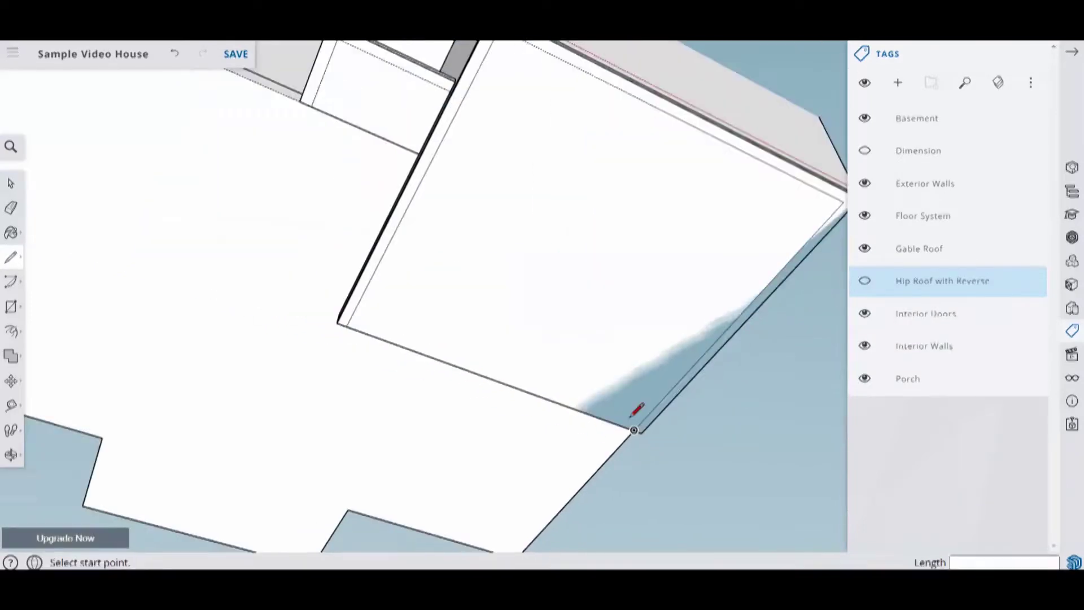
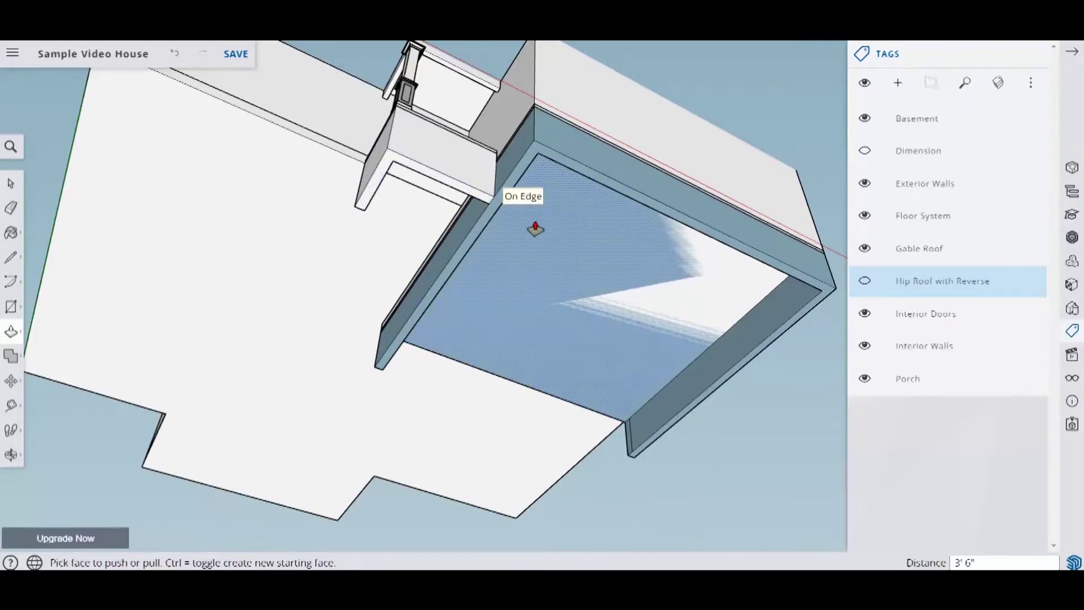
middle_click_drag(576, 242, 520, 359)
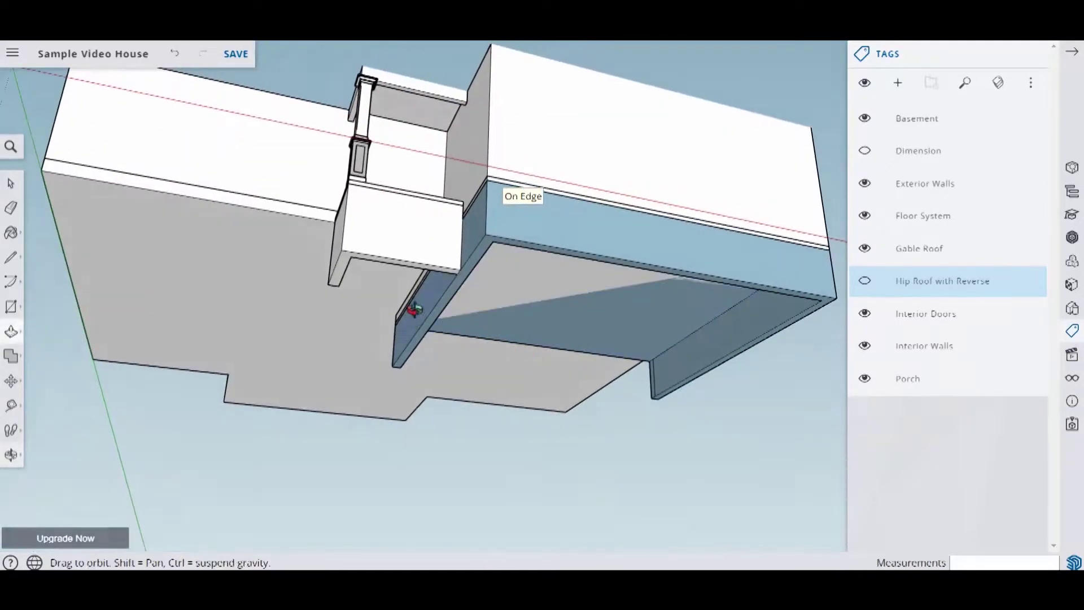
middle_click_drag(415, 310, 408, 327)
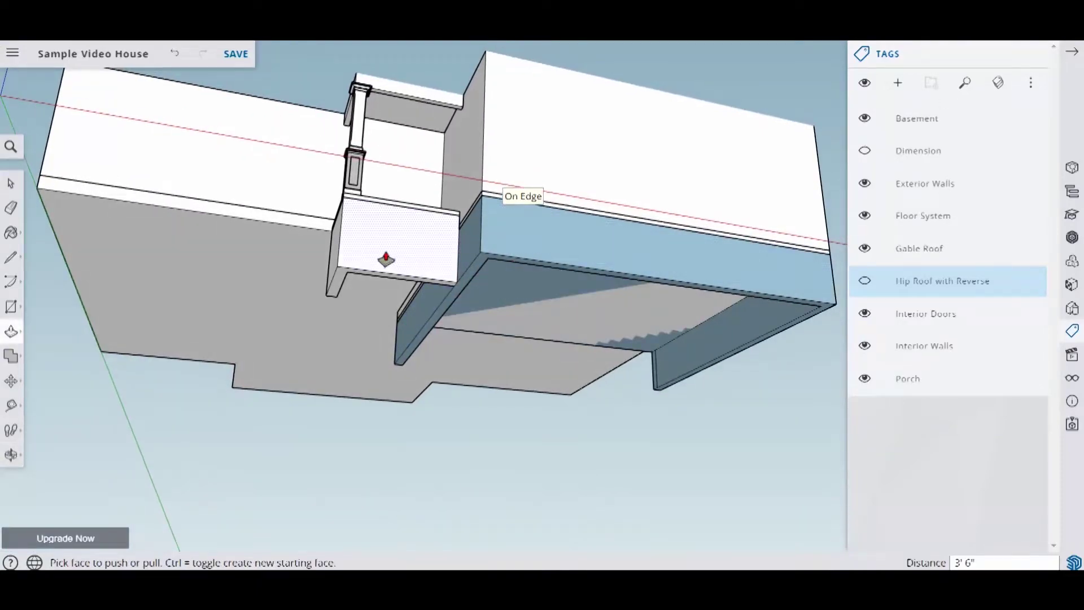
Reverse the flickering blue face on the garage underside inside the foundation walls
middle_click_drag(385, 259, 508, 233)
middle_click_drag(548, 281, 533, 203)
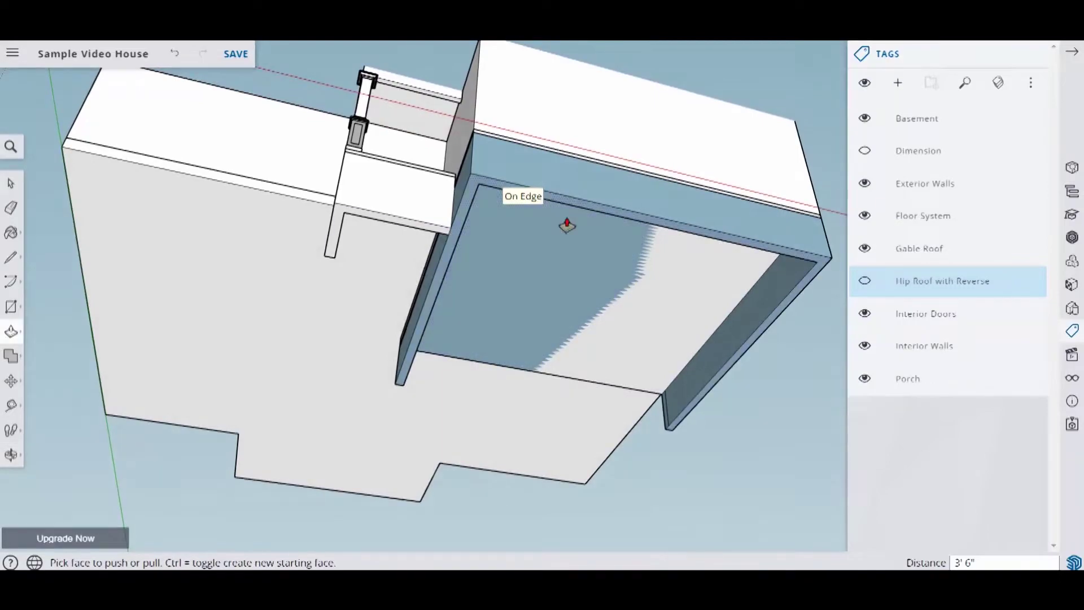
middle_click_drag(602, 308, 579, 320)
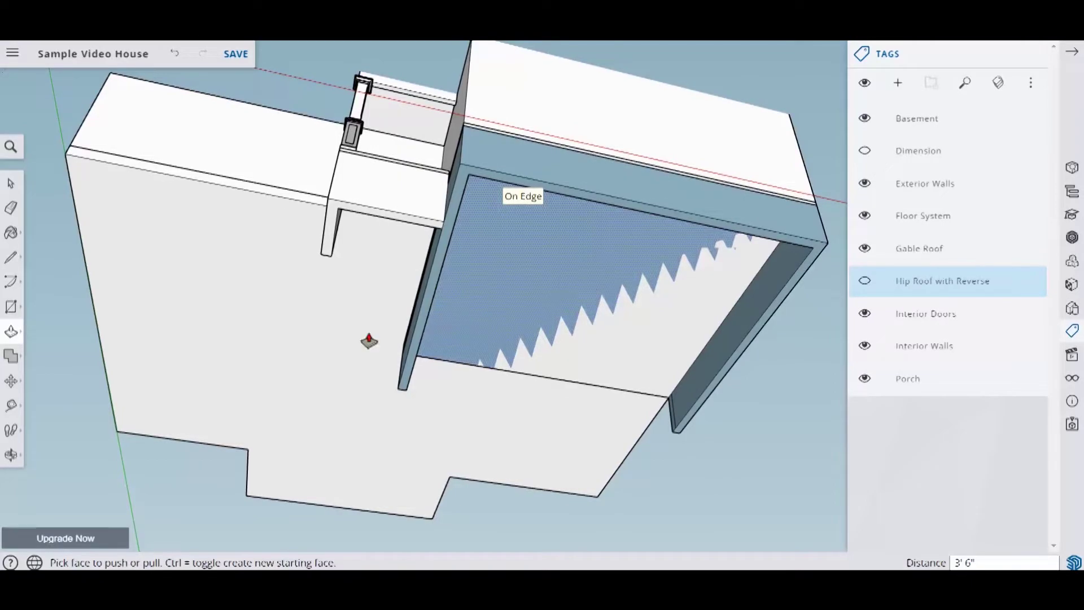
right_click(551, 288)
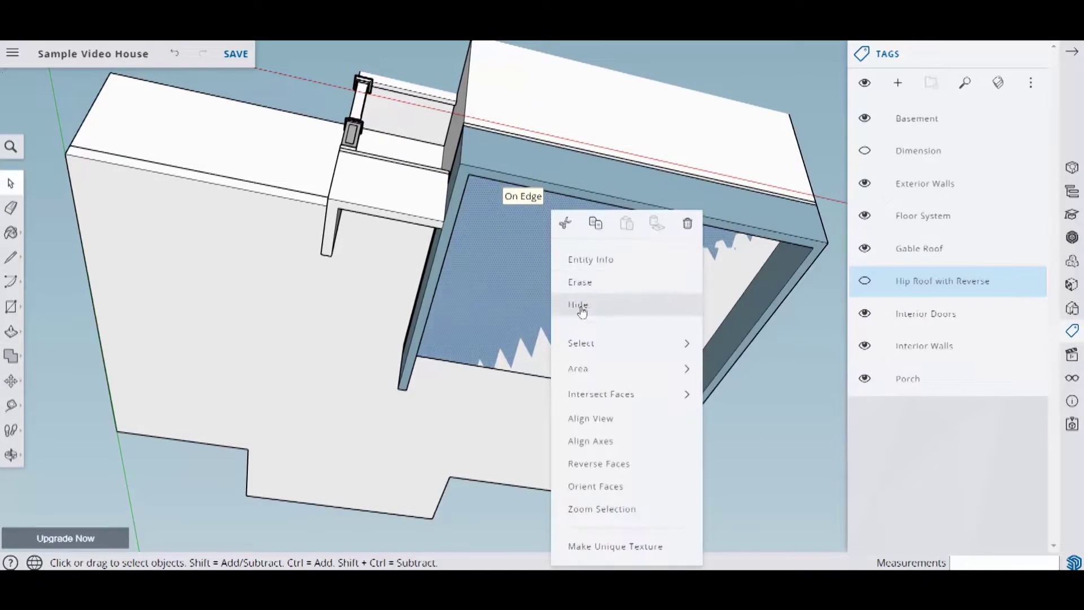
left_click(603, 468)
left_click(739, 457)
mouse_move(534, 349)
middle_mouse_down()
mouse_move(490, 310)
mouse_move(536, 357)
middle_mouse_up()
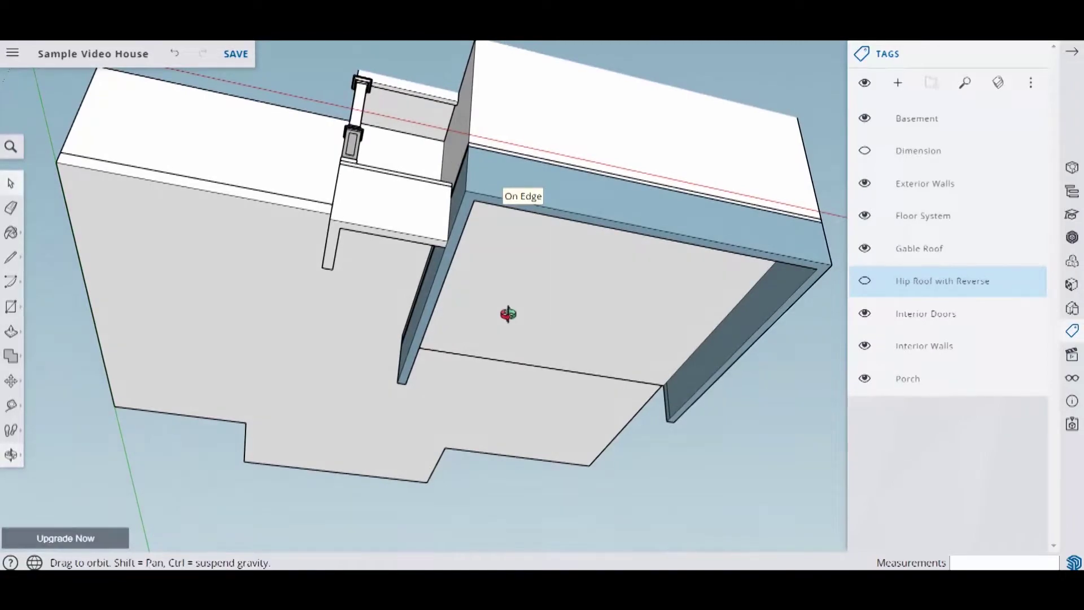
Reverse the outer faces of the garage's three foundation walls so their front sides face outward
middle_click_drag(508, 314, 518, 409)
middle_click_drag(446, 365, 491, 374)
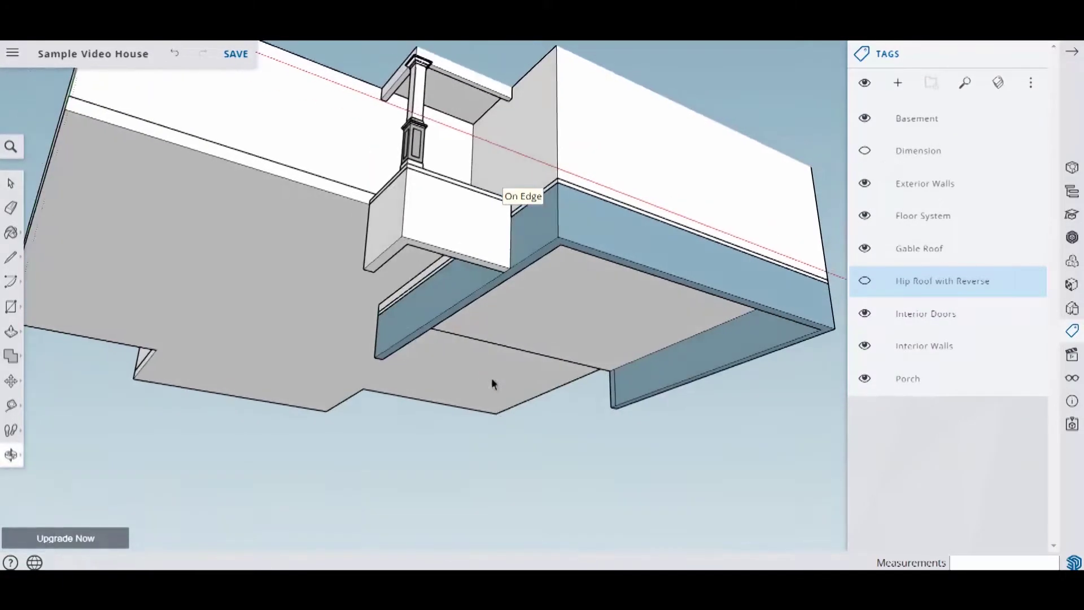
left_click(443, 296)
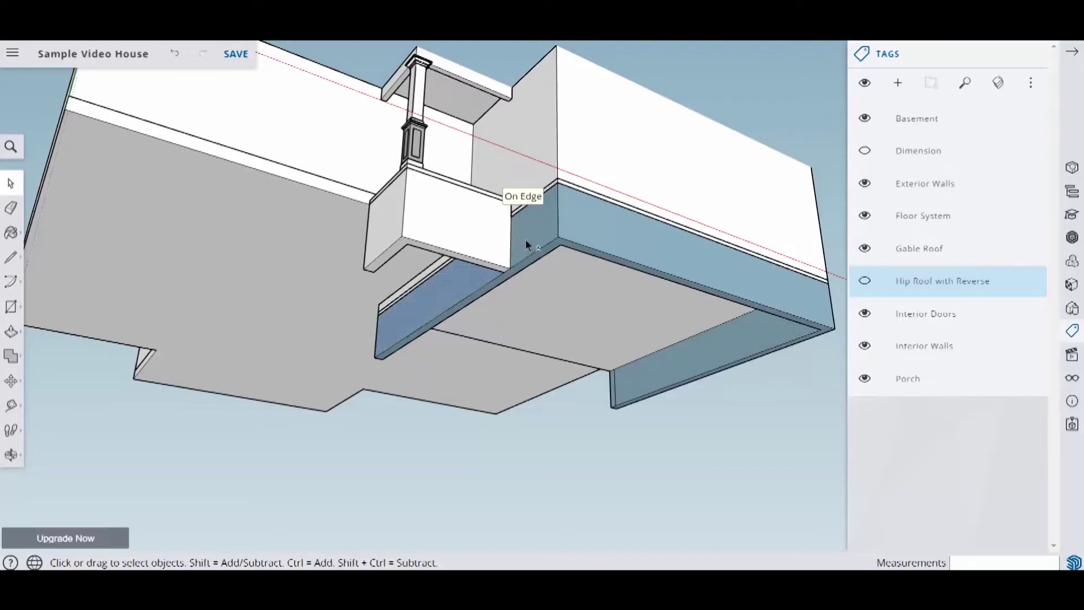
left_click(687, 266)
middle_click_drag(688, 265, 561, 297)
left_click(665, 249, "shift")
right_click(665, 245)
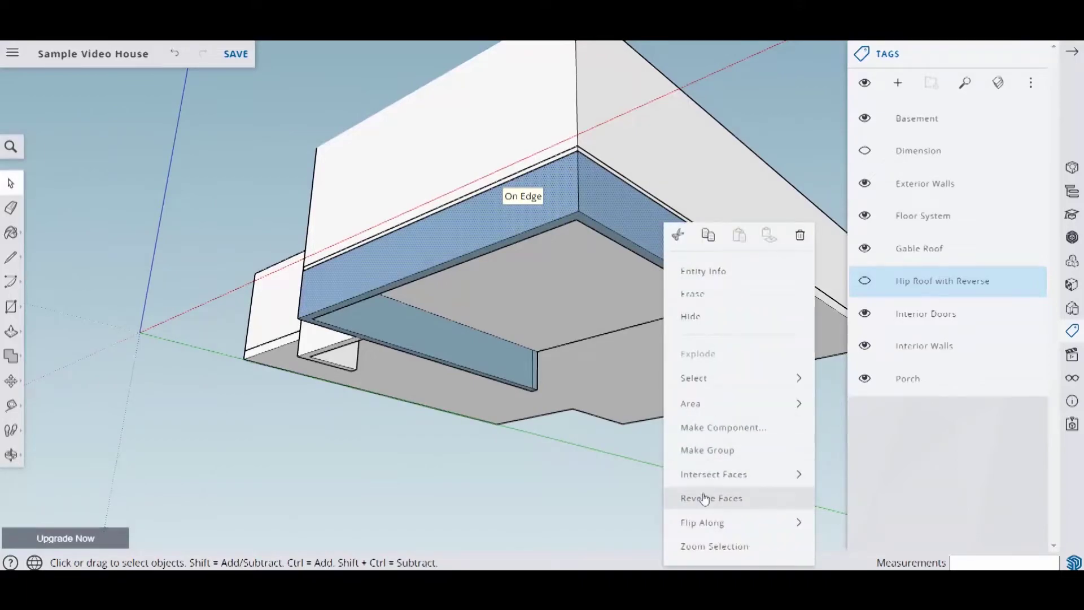
left_click(704, 496)
left_click(248, 180)
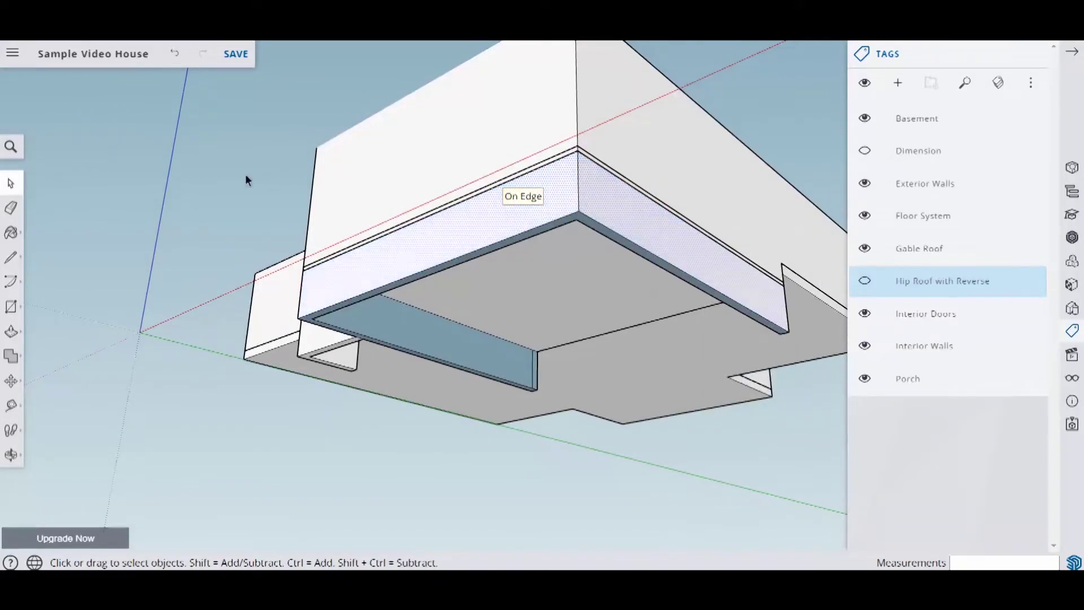
Erase the leftover vertical seam lines where the two garage side walls end at the house
middle_click_drag(284, 433, 382, 341)
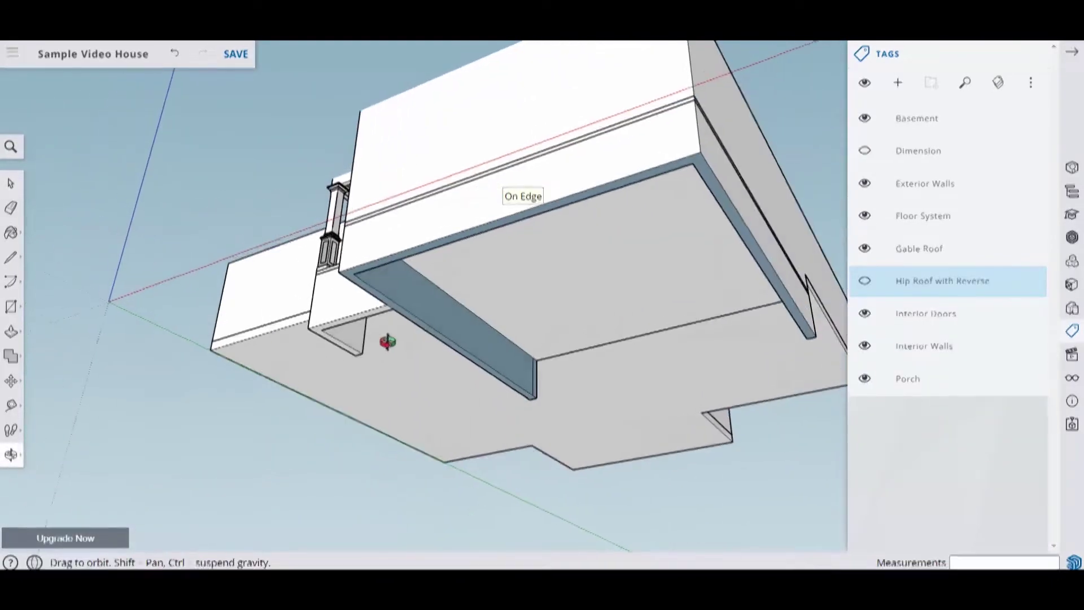
left_click(10, 210)
scroll(537, 372, "up", 3)
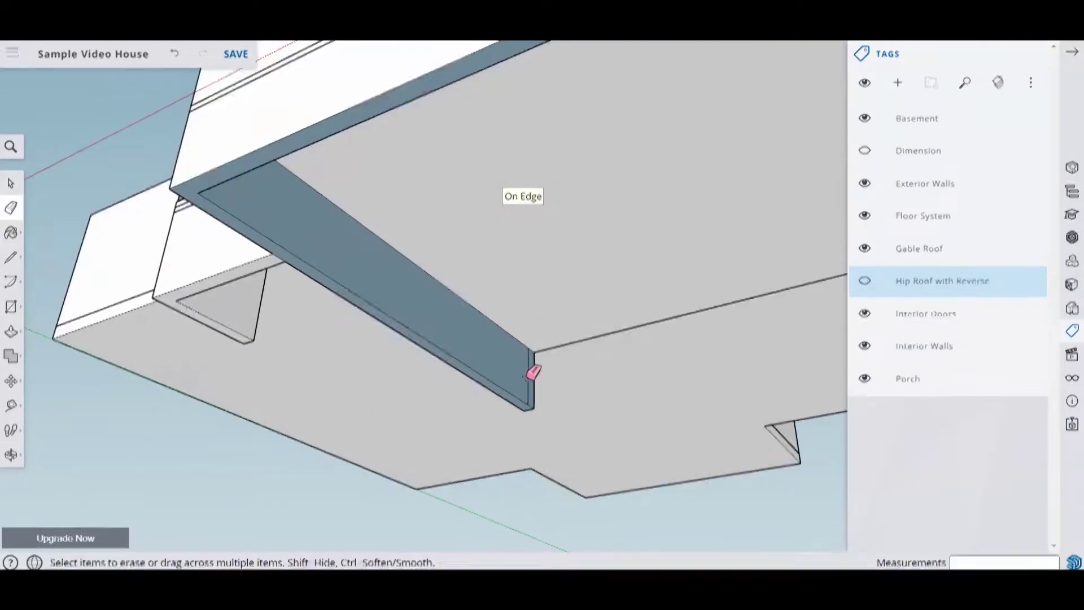
scroll(533, 372, "down", 4)
mouse_move(485, 370)
middle_mouse_down()
mouse_move(748, 365)
mouse_move(717, 387)
middle_mouse_up()
scroll(716, 386, "up", 3)
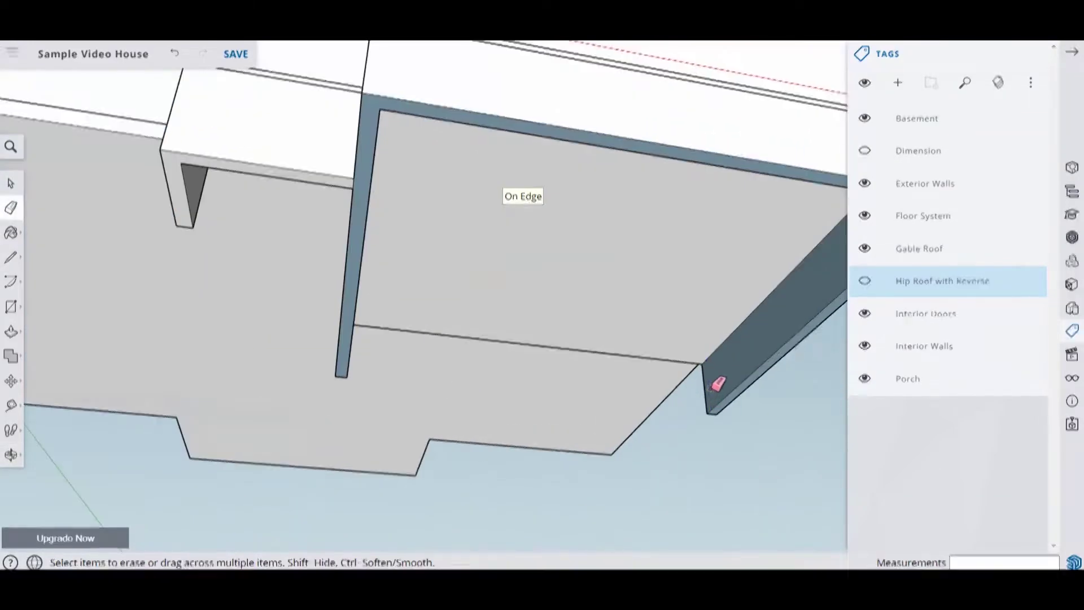
scroll(718, 383, "down", 4)
mouse_move(627, 372)
middle_mouse_down()
mouse_move(844, 387)
mouse_move(411, 344)
mouse_move(646, 320)
mouse_move(517, 384)
mouse_move(792, 358)
mouse_move(602, 371)
mouse_move(685, 380)
mouse_move(649, 331)
mouse_move(614, 351)
middle_mouse_up()
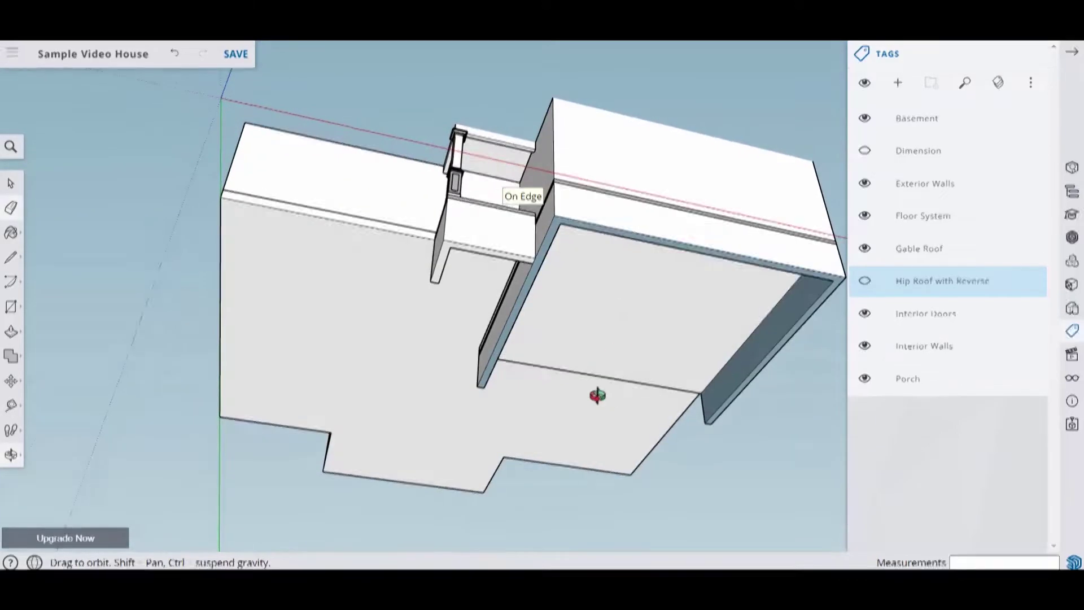
Draw a 24' by 14' rectangle on the house underside from the front outer corner to the house-side end of the garage wall
middle_click_drag(597, 396, 582, 335)
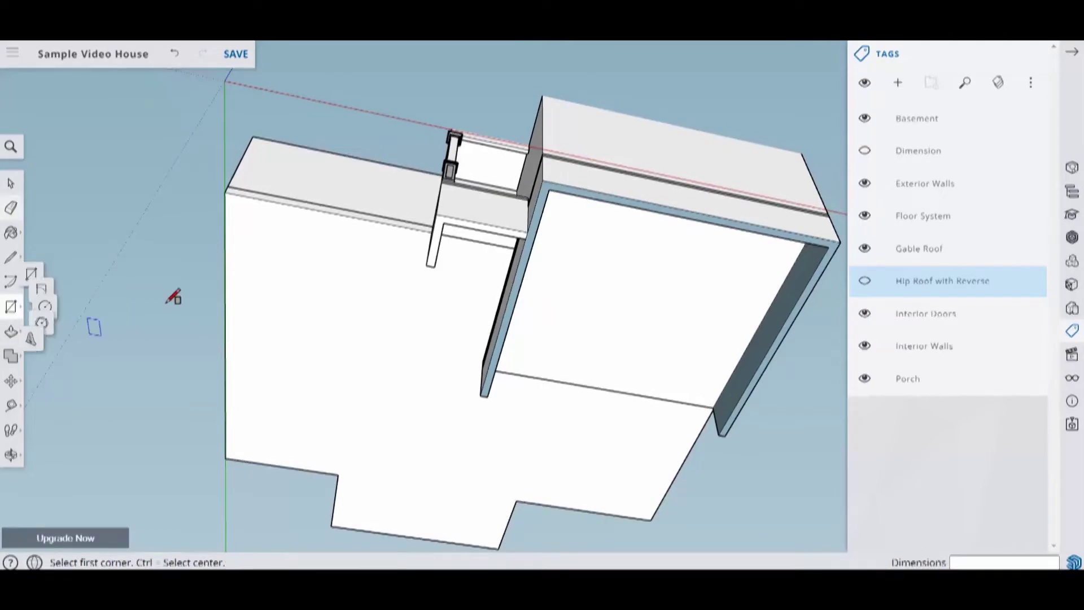
left_click(225, 192)
middle_click_drag(439, 370, 649, 369)
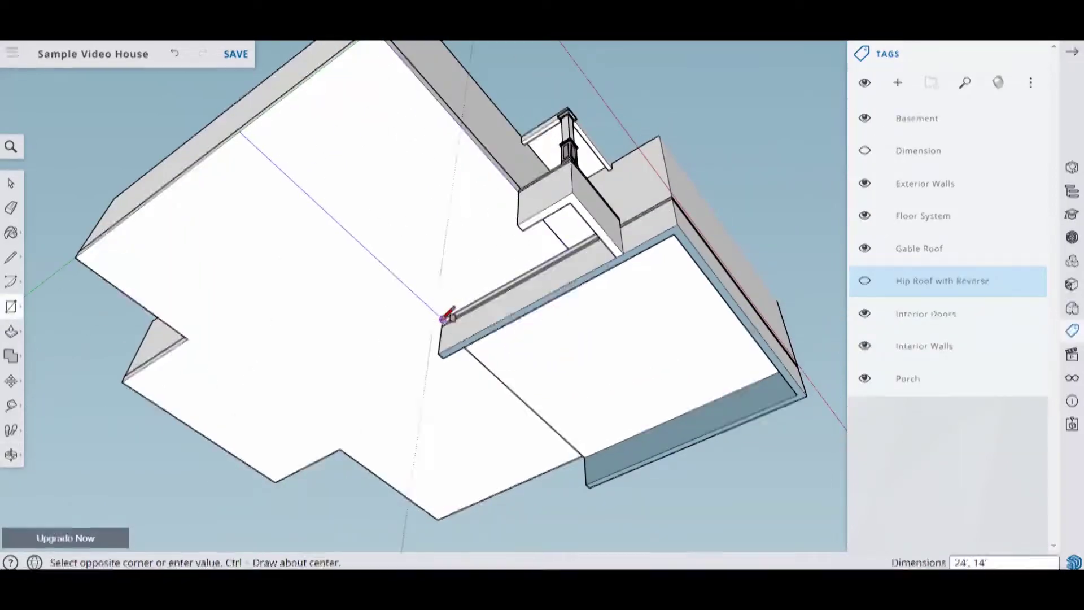
middle_click_drag(274, 354, 368, 411)
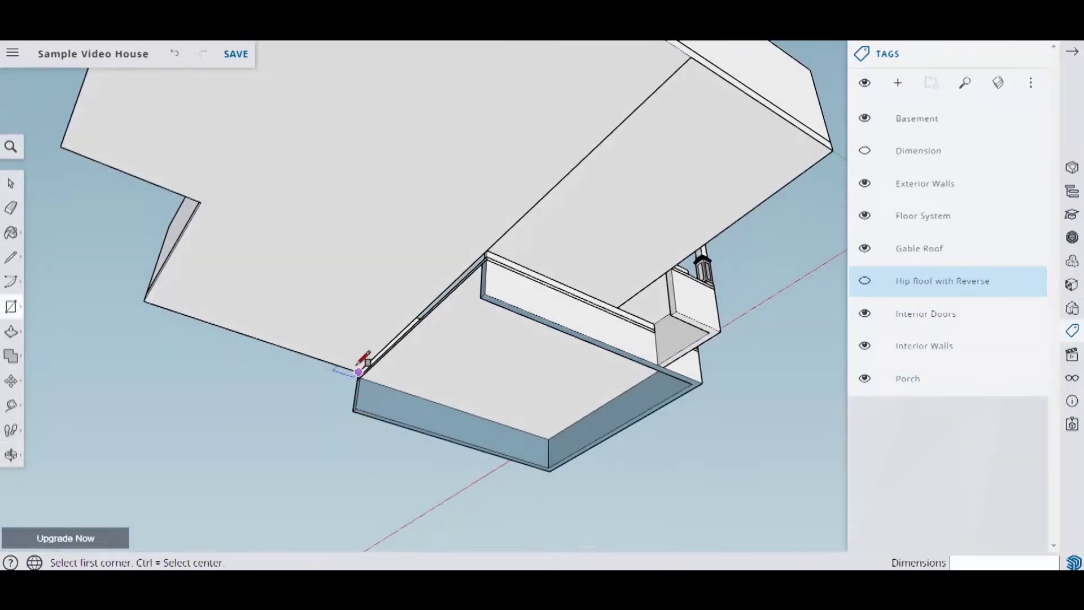
Draw a 48' by 21' rectangle over the remaining main floor underside and a 20' by 10' rectangle over the rear bump-out
scroll(365, 365, "up", 5)
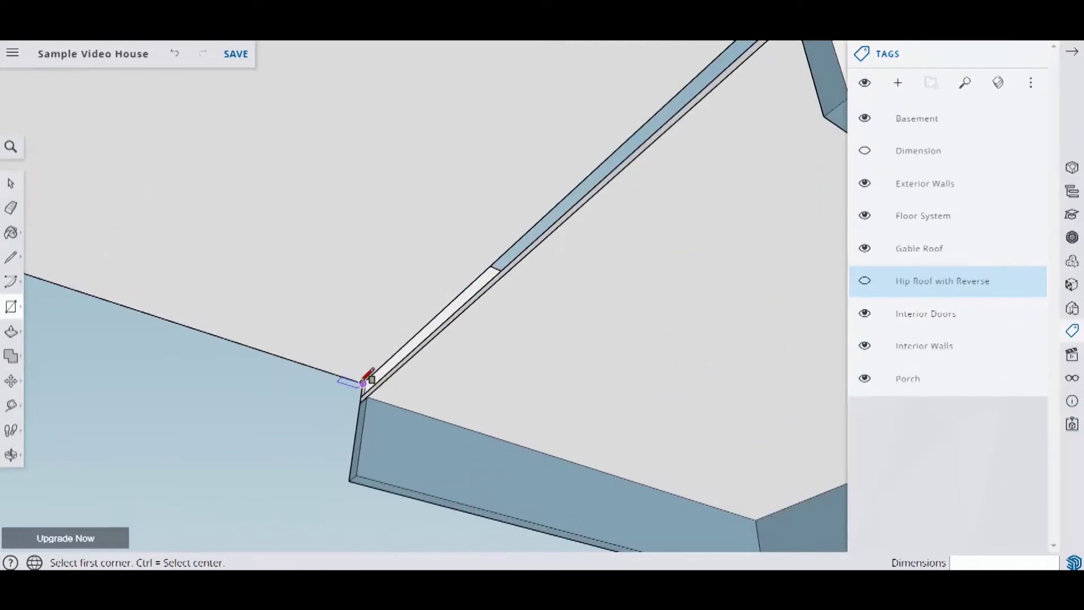
scroll(363, 375, "up", 2)
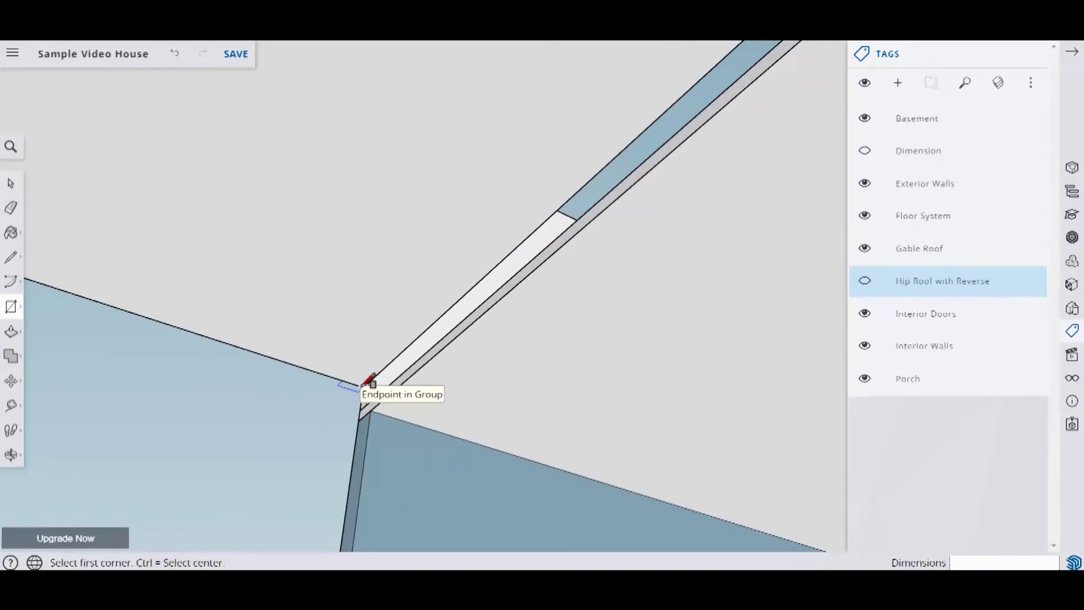
scroll(371, 316, "down", 6)
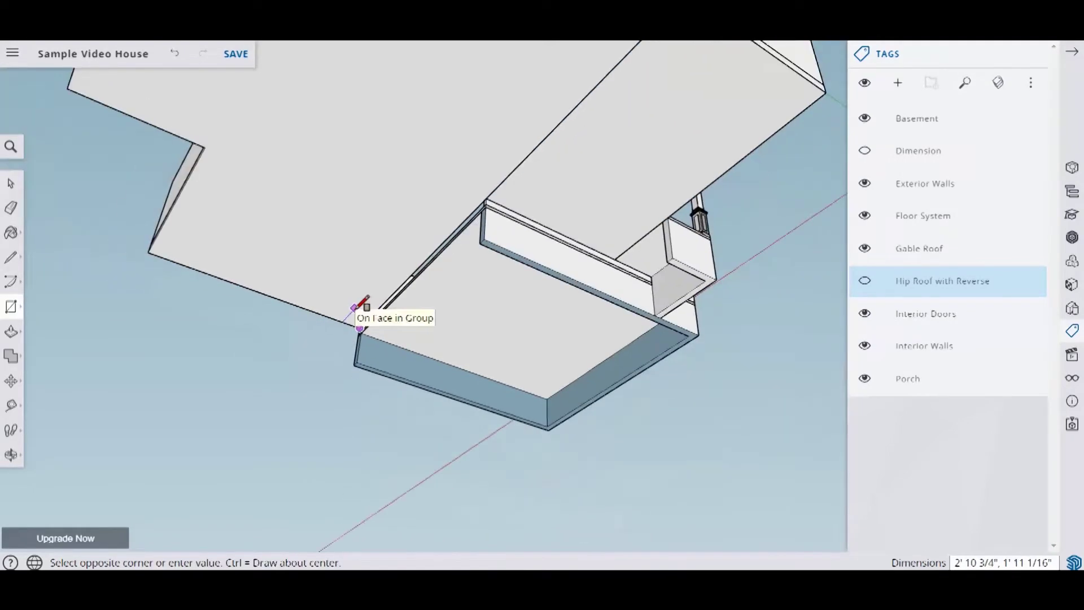
scroll(380, 102, "up", 5)
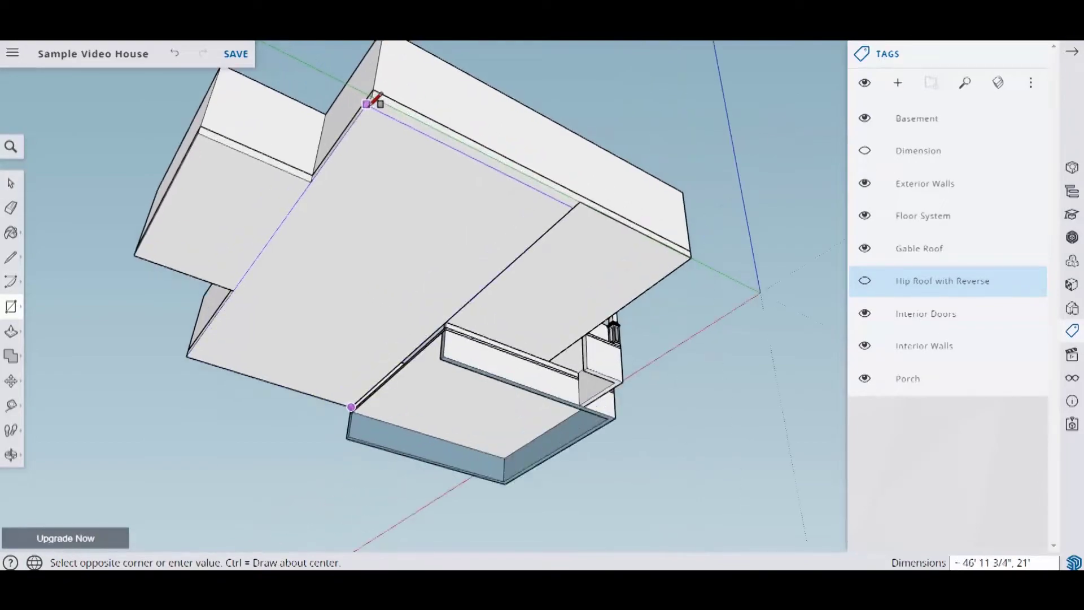
left_click(376, 90)
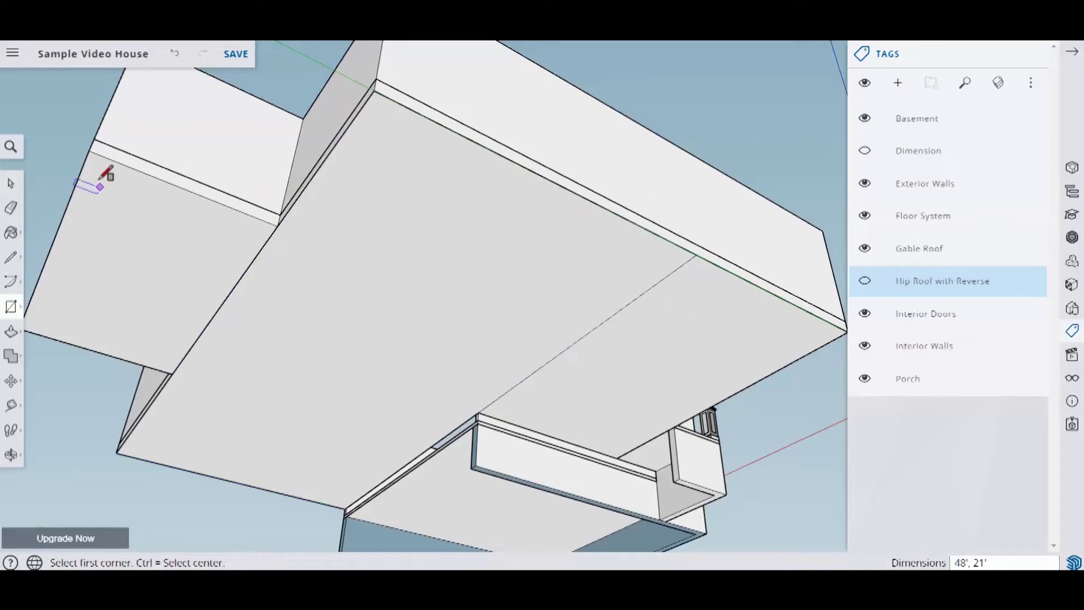
left_click(172, 373)
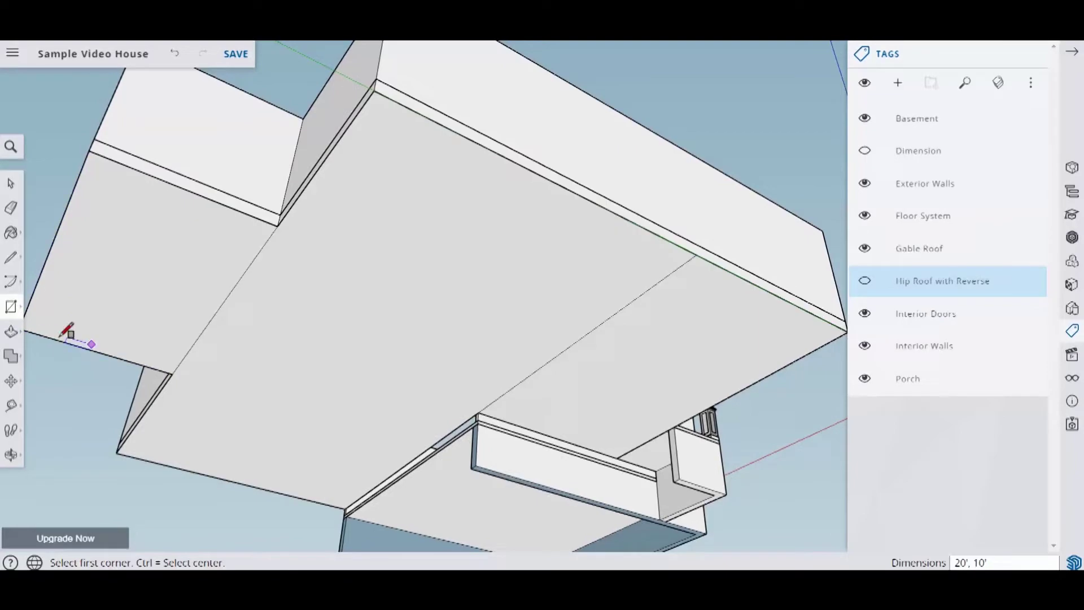
Erase the two dividing lines between the rectangles to merge them into a single basement outline face
left_click(10, 210)
left_click(227, 288)
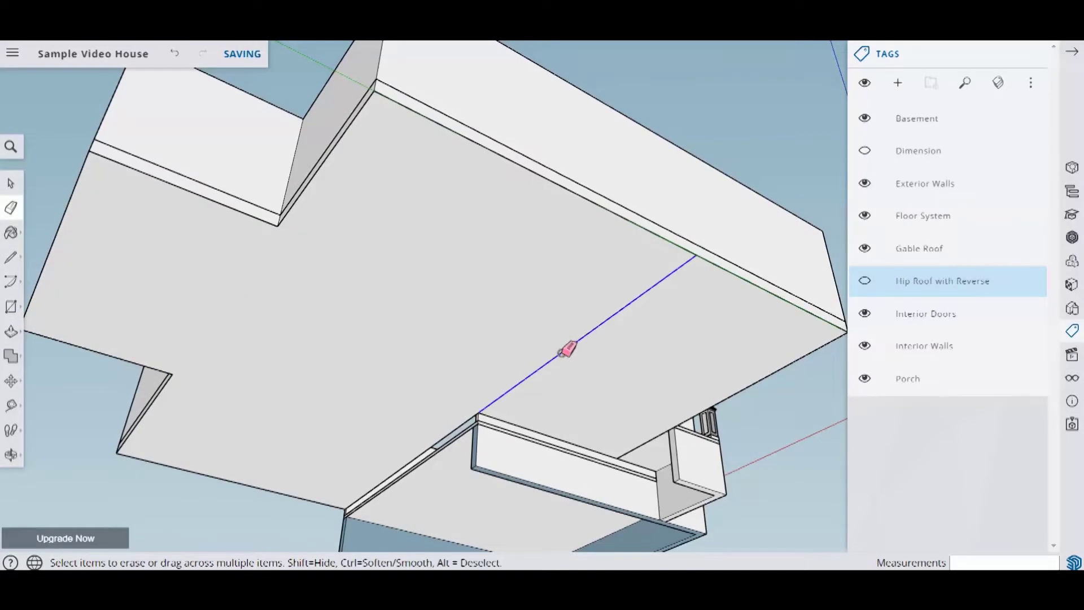
scroll(538, 351, "down", 5)
left_click_drag(408, 351, 345, 371)
Offset the merged basement outline inward by 10"
mouse_move(345, 371)
middle_mouse_down()
mouse_move(307, 367)
mouse_move(421, 404)
middle_mouse_up()
scroll(520, 409, "up", 5)
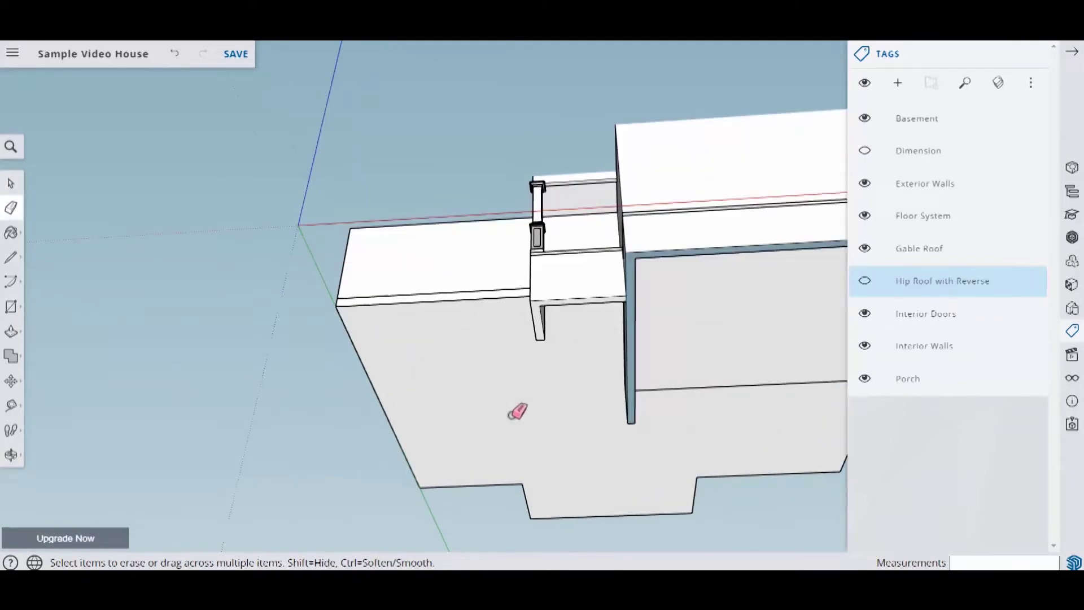
left_click(8, 338)
left_click(53, 355)
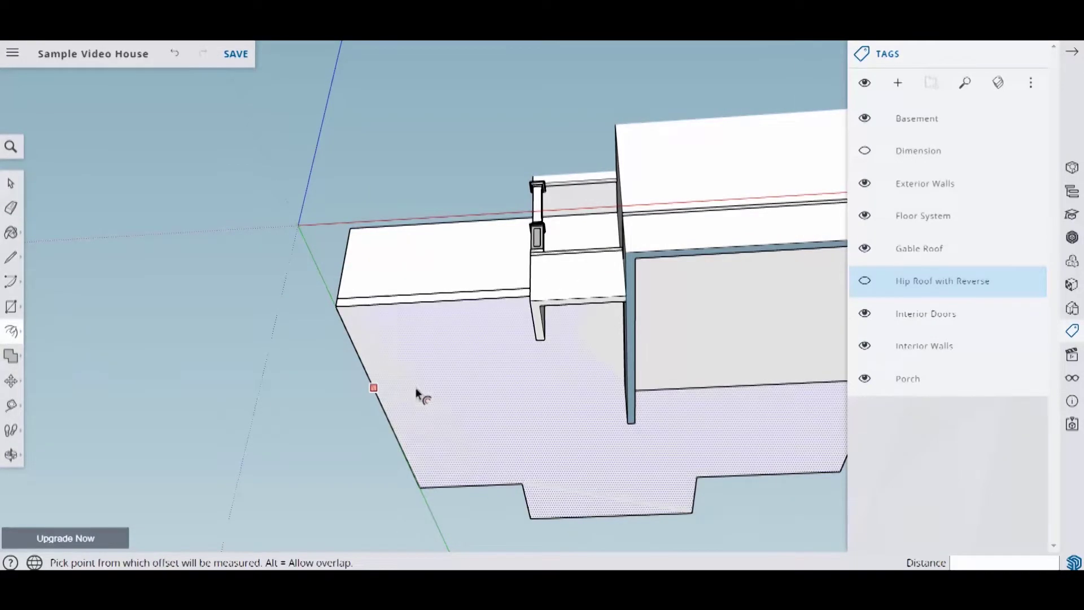
left_click(420, 393)
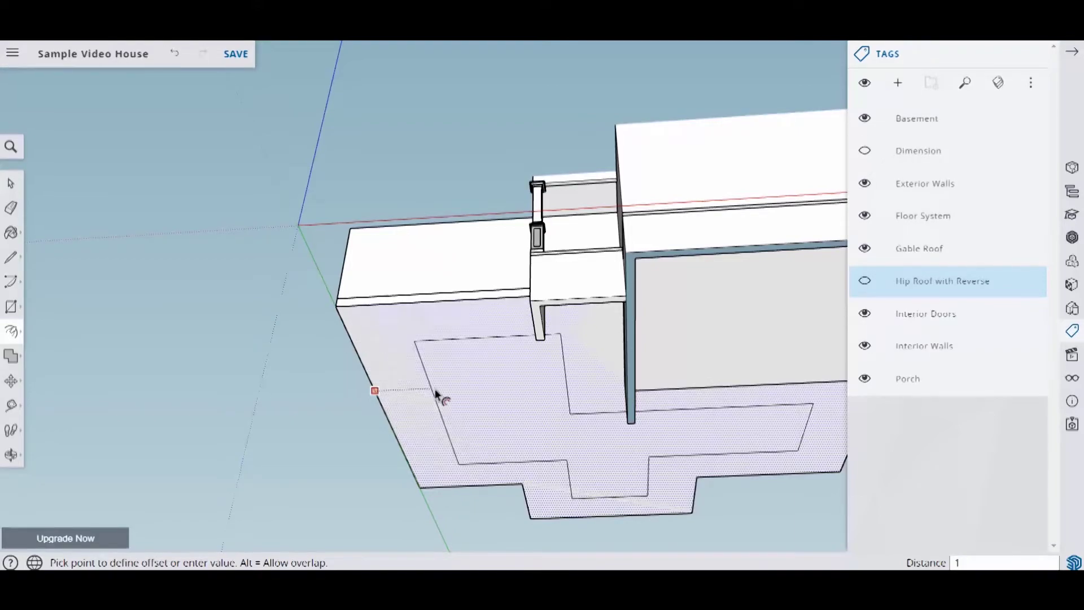
key("Return")
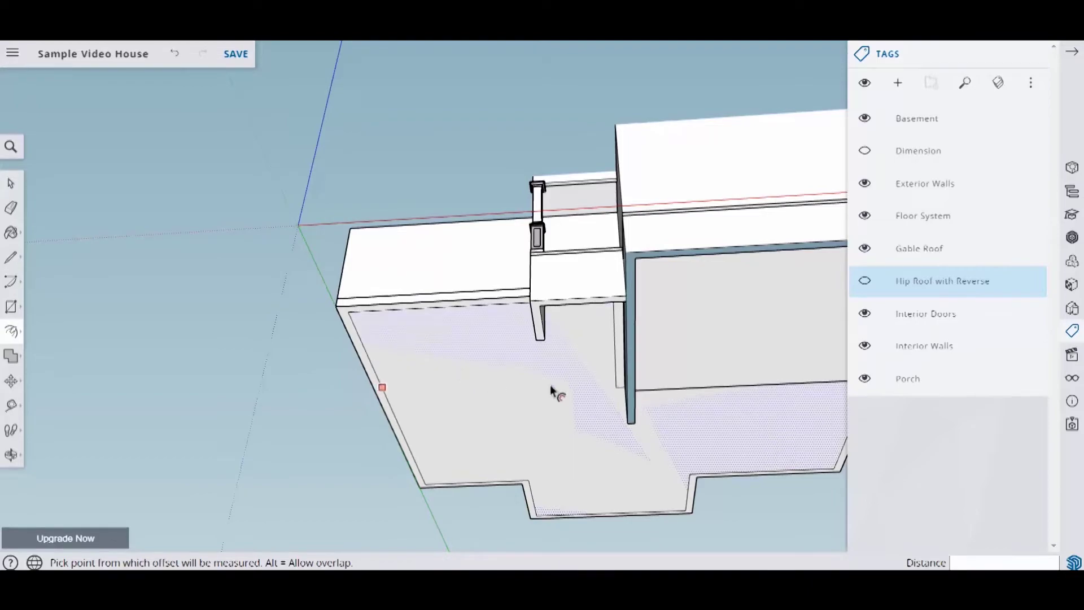
Extend the inner offset line beside the porch to the garage-side edge with a 10" line
middle_click_drag(593, 367, 642, 372)
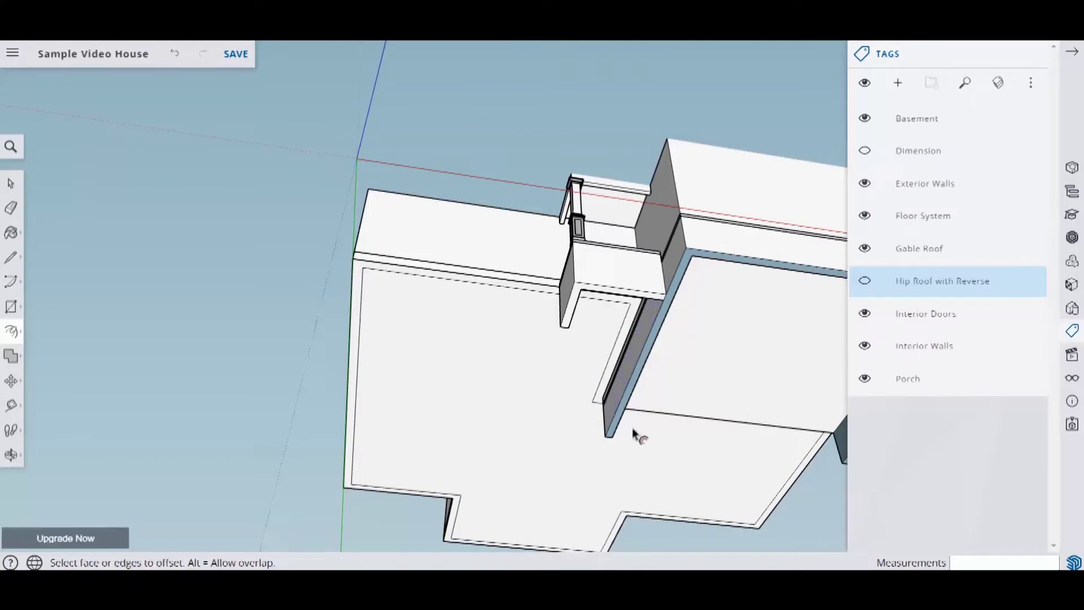
middle_click_drag(632, 430, 547, 364)
key("Escape")
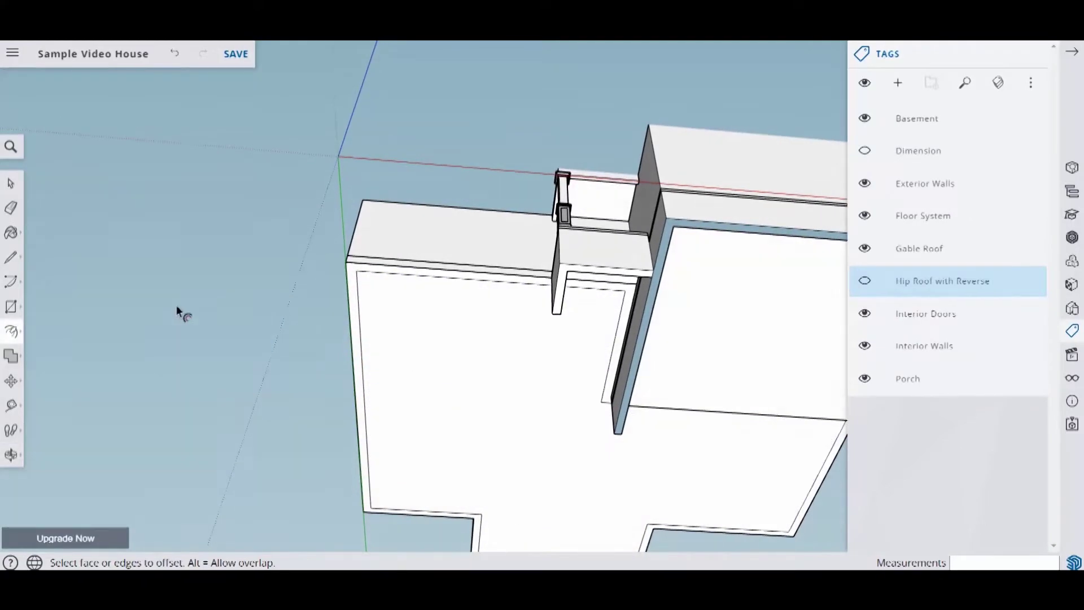
left_click(12, 257)
scroll(627, 294, "up", 3)
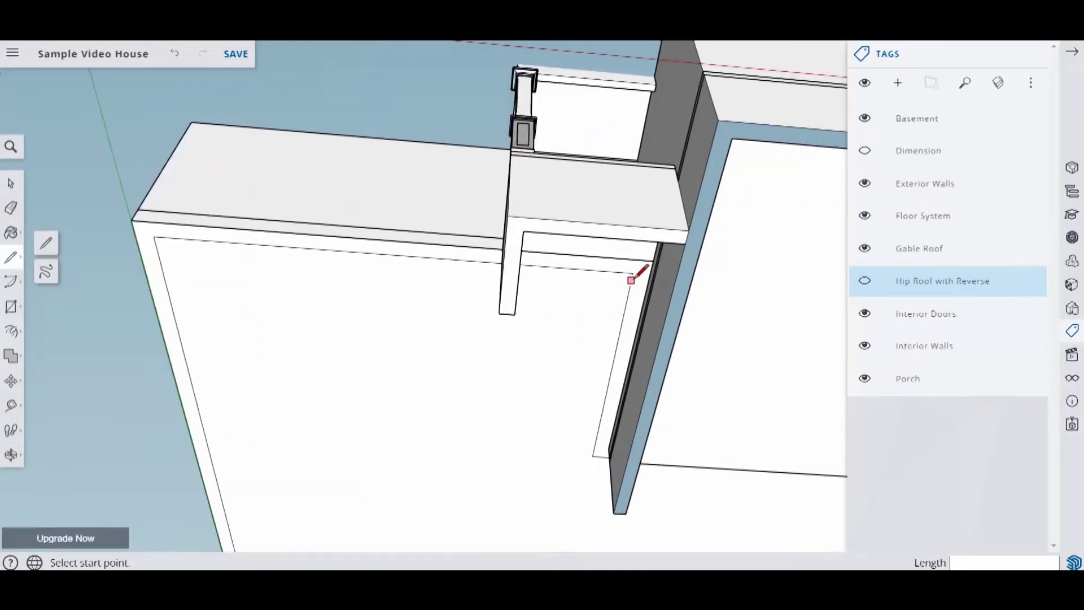
left_click(633, 273)
type("10'")
key("Return")
Connect the inner outline to the garage's house-side corner with a short line and erase the inner offset line along the garage side wall
scroll(621, 349, "down", 2)
scroll(633, 384, "up", 3)
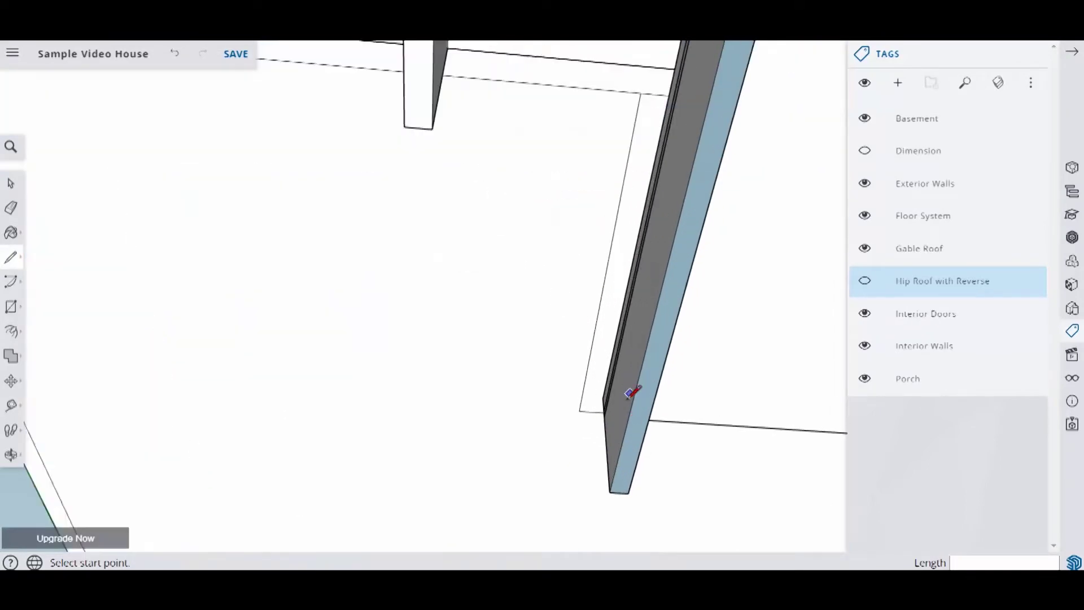
mouse_move(621, 396)
middle_mouse_down()
mouse_move(626, 300)
mouse_move(610, 416)
mouse_move(618, 410)
middle_mouse_up()
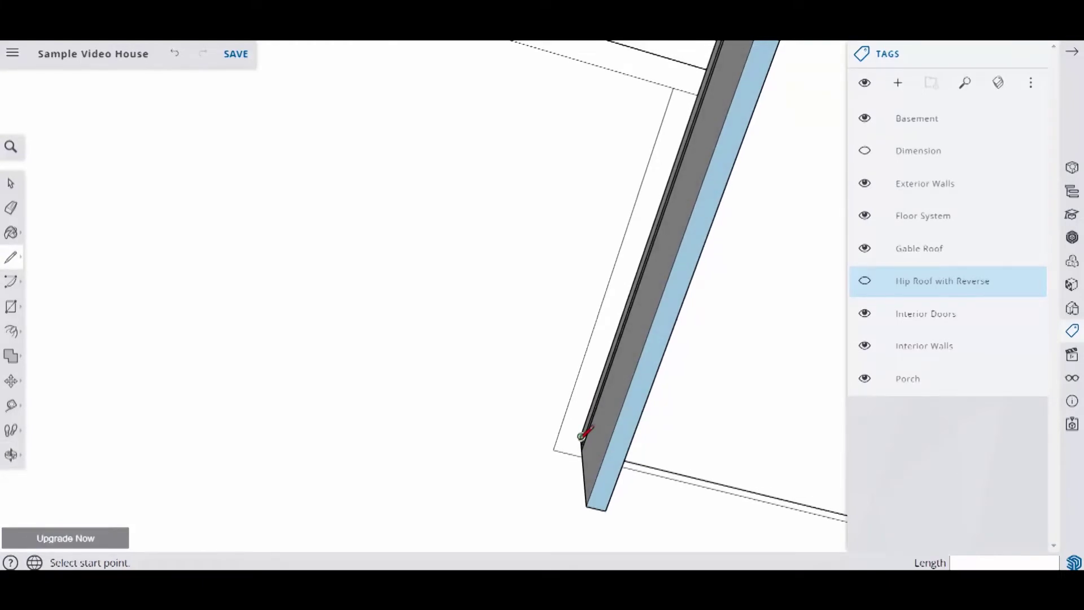
scroll(586, 432, "up", 3)
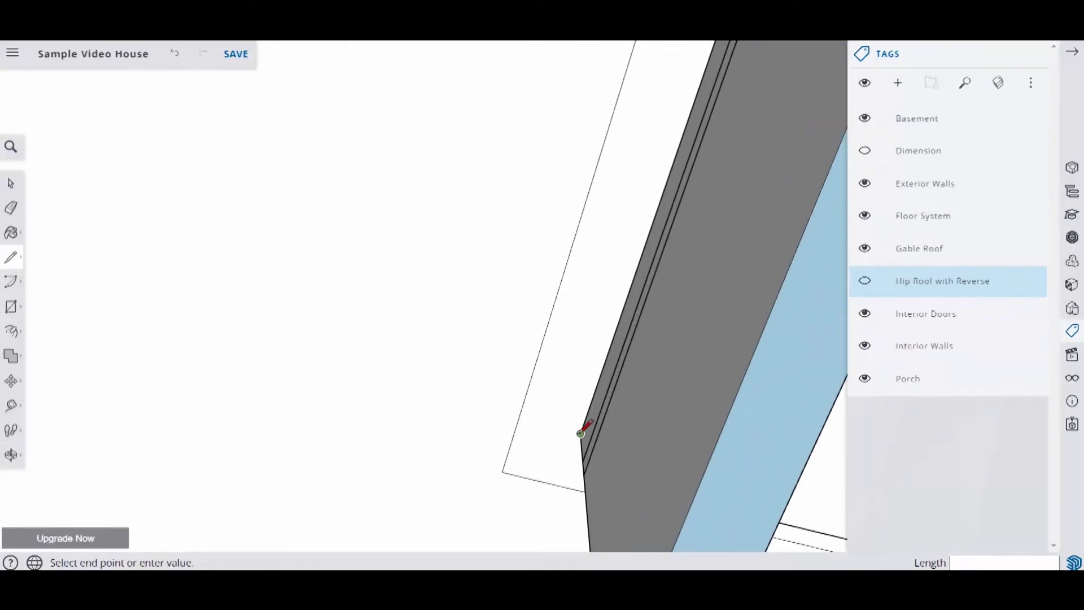
mouse_move(575, 454)
middle_mouse_down()
mouse_move(573, 392)
mouse_move(559, 388)
mouse_move(651, 365)
mouse_move(454, 392)
mouse_move(564, 380)
mouse_move(656, 489)
mouse_move(642, 448)
mouse_move(659, 399)
mouse_move(743, 383)
mouse_move(673, 381)
mouse_move(782, 313)
mouse_move(506, 367)
mouse_move(605, 353)
middle_mouse_up()
key("l")
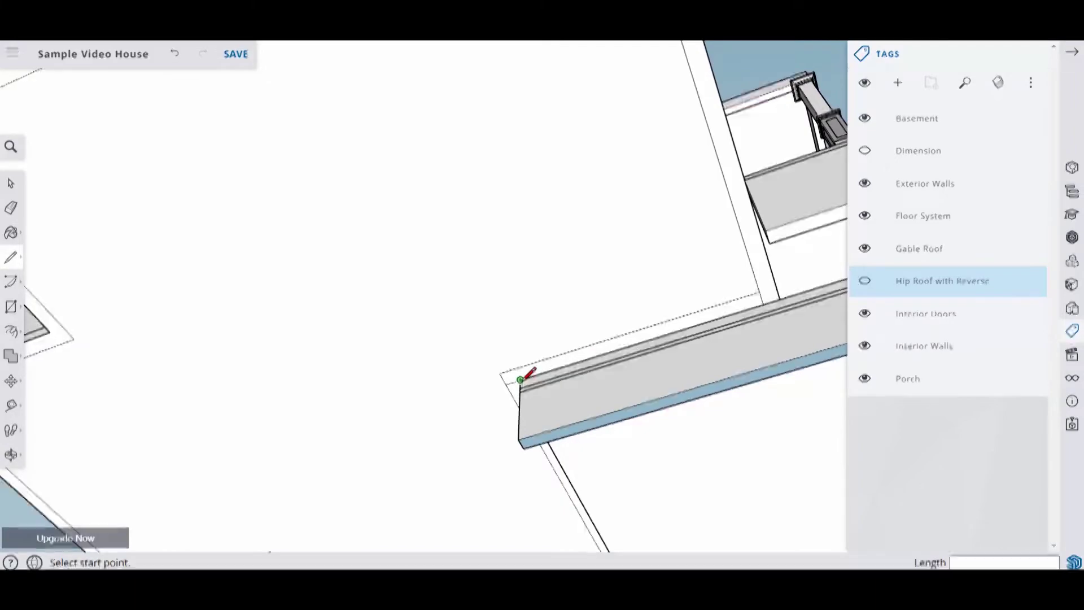
mouse_move(567, 369)
middle_mouse_down()
mouse_move(545, 346)
mouse_move(566, 336)
mouse_move(515, 390)
mouse_move(462, 357)
mouse_move(497, 375)
middle_mouse_up()
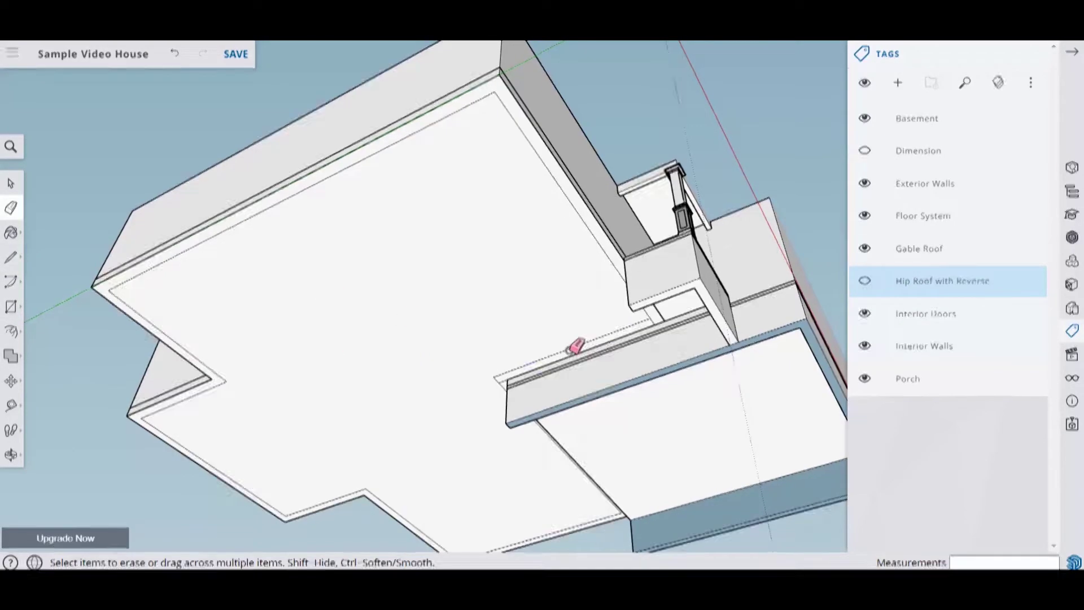
mouse_move(525, 394)
middle_mouse_down()
mouse_move(551, 337)
mouse_move(455, 363)
mouse_move(508, 350)
mouse_move(544, 313)
mouse_move(510, 307)
mouse_move(512, 319)
middle_mouse_up()
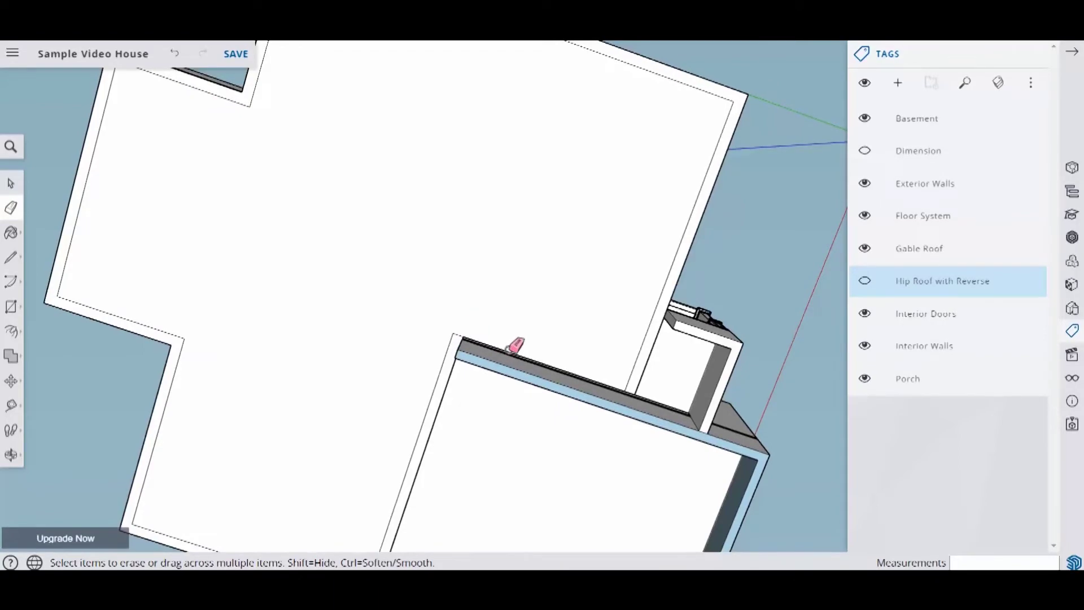
Push/Pull the 10" basement wall outline down 8' to form the basement foundation walls
mouse_move(513, 314)
middle_mouse_down()
mouse_move(491, 375)
mouse_move(375, 361)
mouse_move(390, 363)
mouse_move(177, 377)
middle_mouse_up()
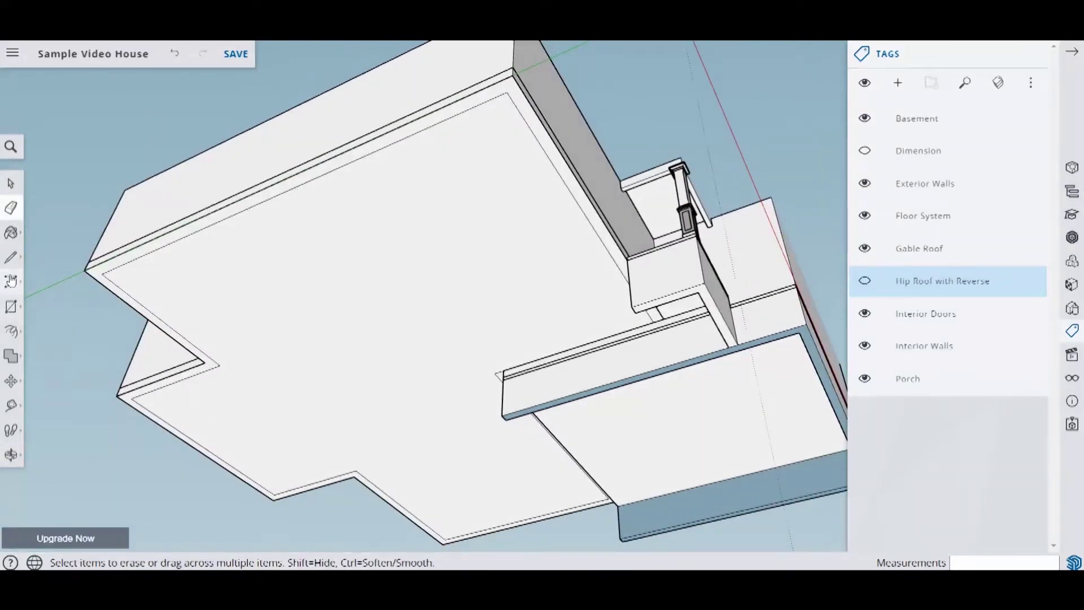
left_click(10, 335)
left_click(55, 332)
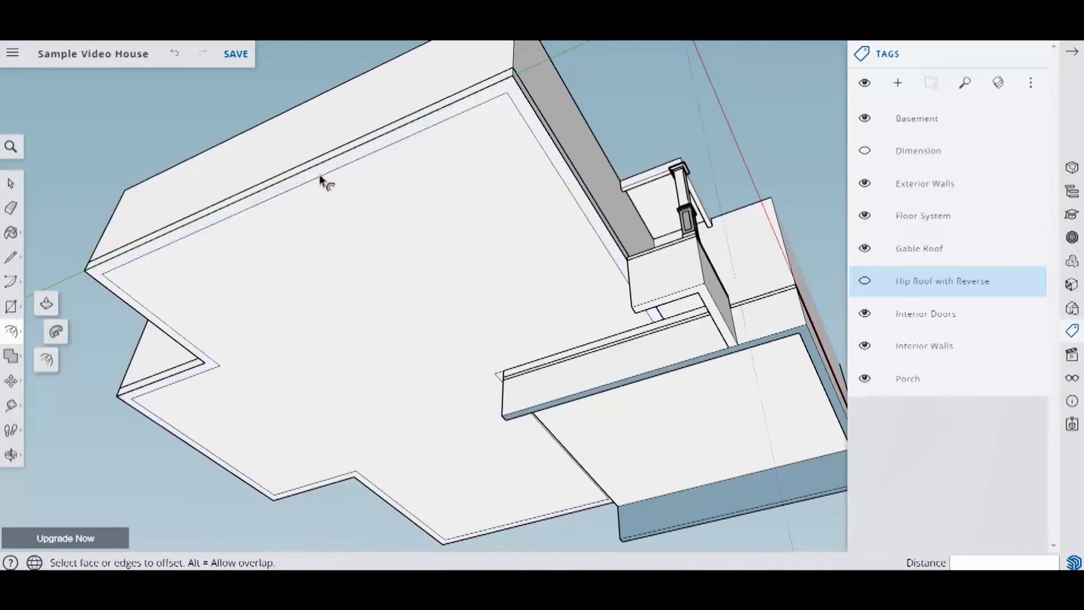
left_click(45, 305)
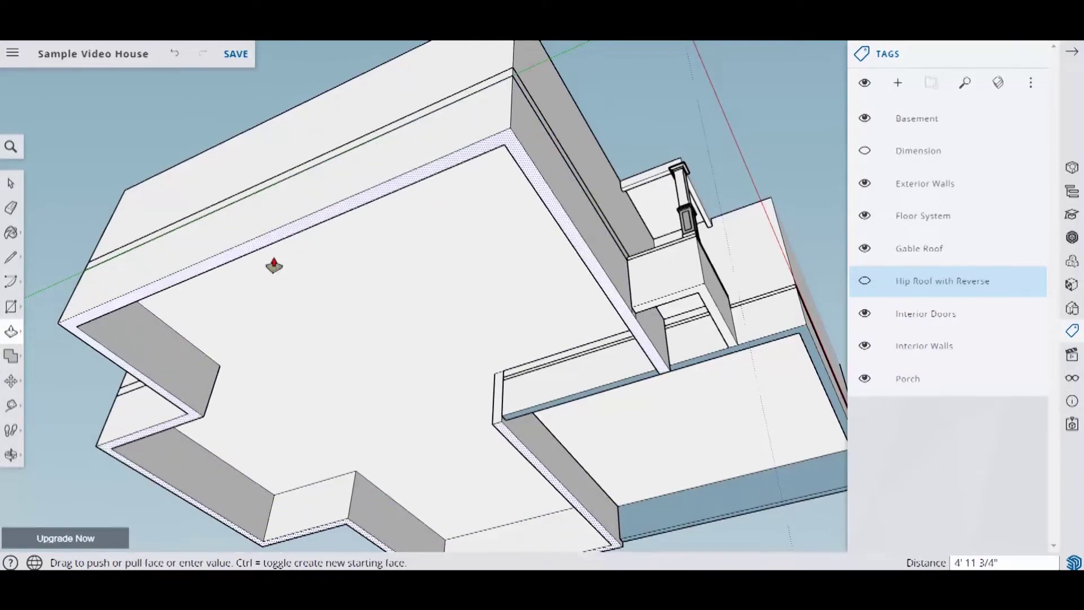
type("8")
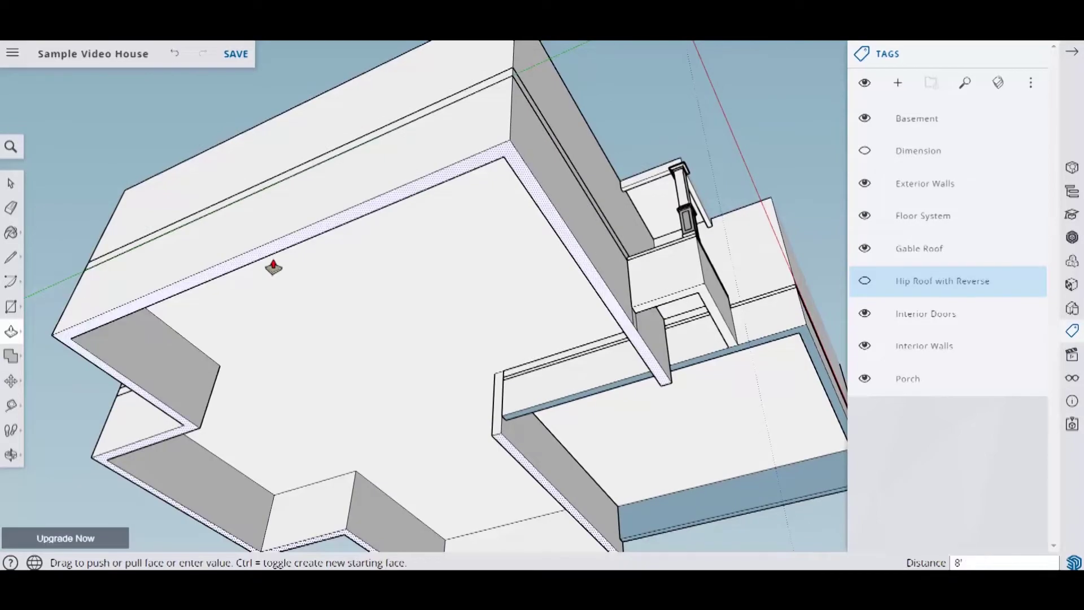
key("Return")
Examine the basement walls from below where they meet the porch and garage foundation walls
left_click(559, 358)
middle_click_drag(559, 359, 523, 453)
middle_click_drag(616, 429, 144, 464)
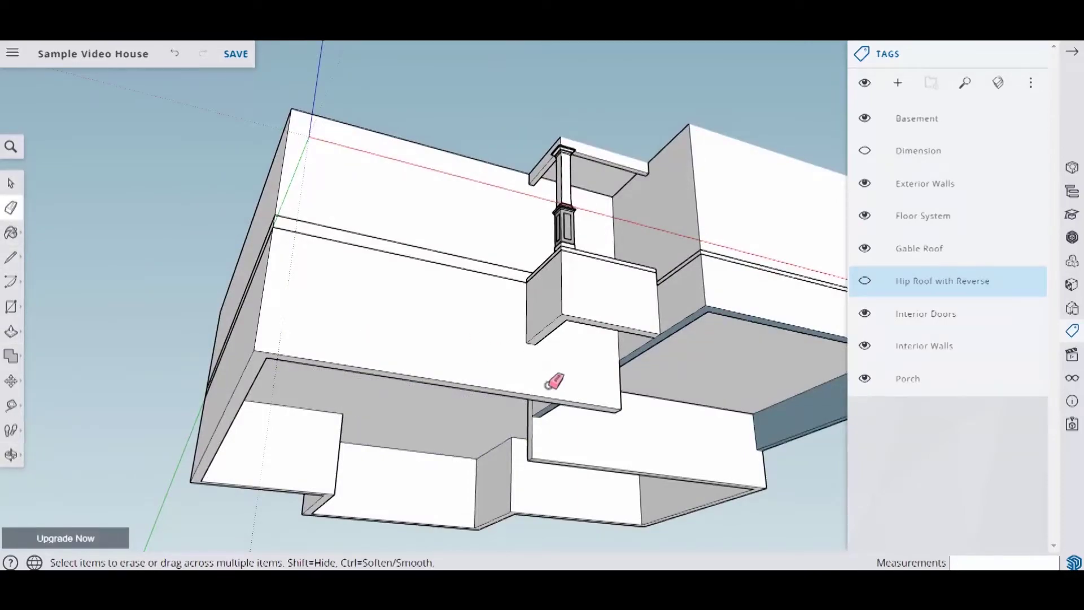
scroll(629, 404, "down", 2)
mouse_move(629, 404)
middle_mouse_down()
mouse_move(400, 380)
mouse_move(484, 421)
mouse_move(734, 330)
middle_mouse_up()
mouse_move(546, 341)
middle_mouse_down()
mouse_move(697, 339)
mouse_move(396, 355)
mouse_move(371, 368)
mouse_move(554, 363)
mouse_move(634, 378)
mouse_move(333, 375)
mouse_move(528, 360)
mouse_move(613, 370)
mouse_move(482, 412)
mouse_move(497, 392)
mouse_move(603, 412)
mouse_move(597, 337)
mouse_move(610, 310)
mouse_move(592, 374)
mouse_move(695, 350)
middle_mouse_up()
mouse_move(543, 416)
middle_mouse_down()
mouse_move(586, 452)
mouse_move(531, 393)
mouse_move(537, 399)
middle_mouse_up()
scroll(534, 374, "up", 3)
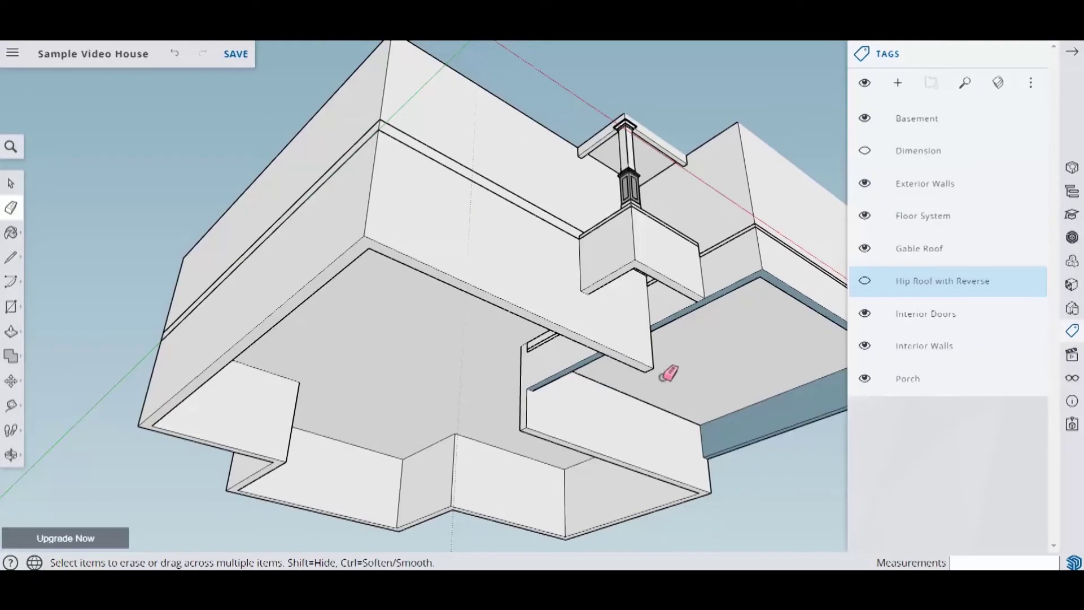
mouse_move(646, 368)
middle_mouse_down()
mouse_move(375, 315)
mouse_move(460, 307)
middle_mouse_up()
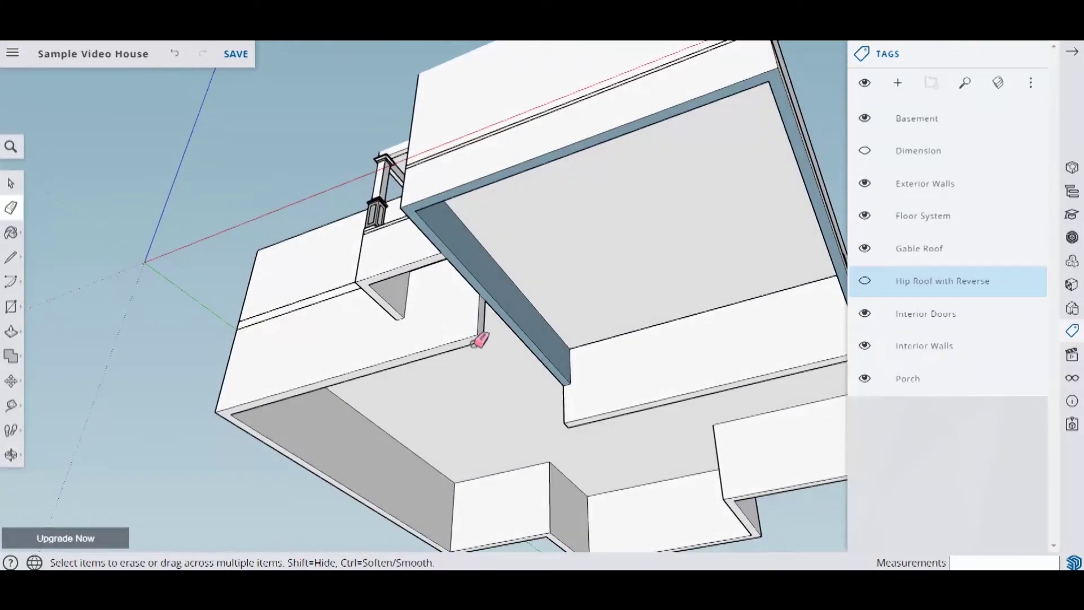
Draw an 8" line across the garage wall's underside at the basement wall's end, and Push/Pull the house-side part down to the basement wall's bottom
left_click(10, 260)
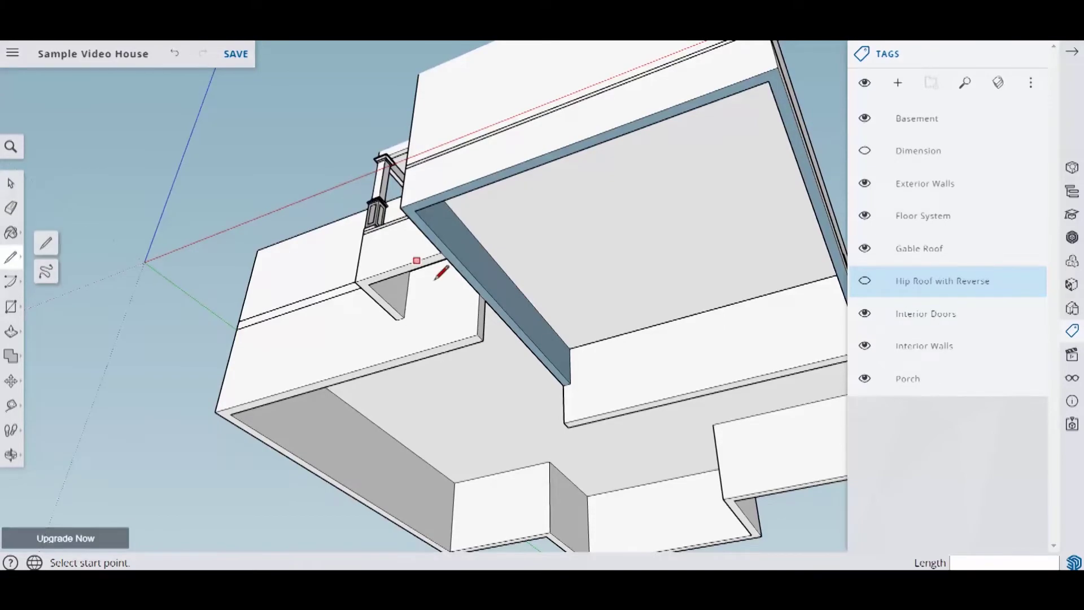
left_click(481, 292)
scroll(489, 288, "up", 3)
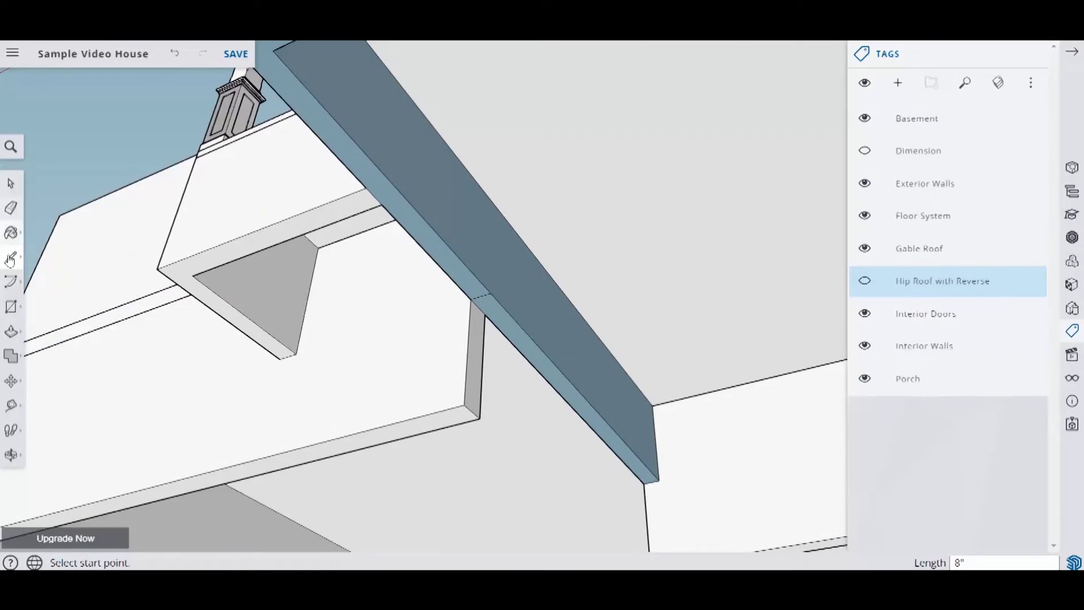
left_click(11, 333)
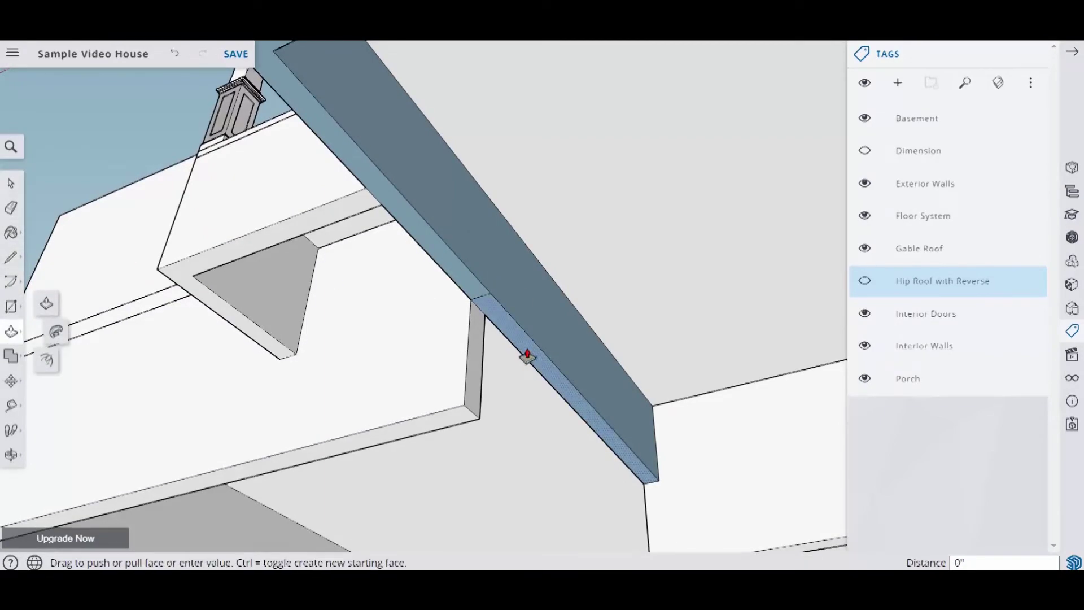
left_click(460, 424)
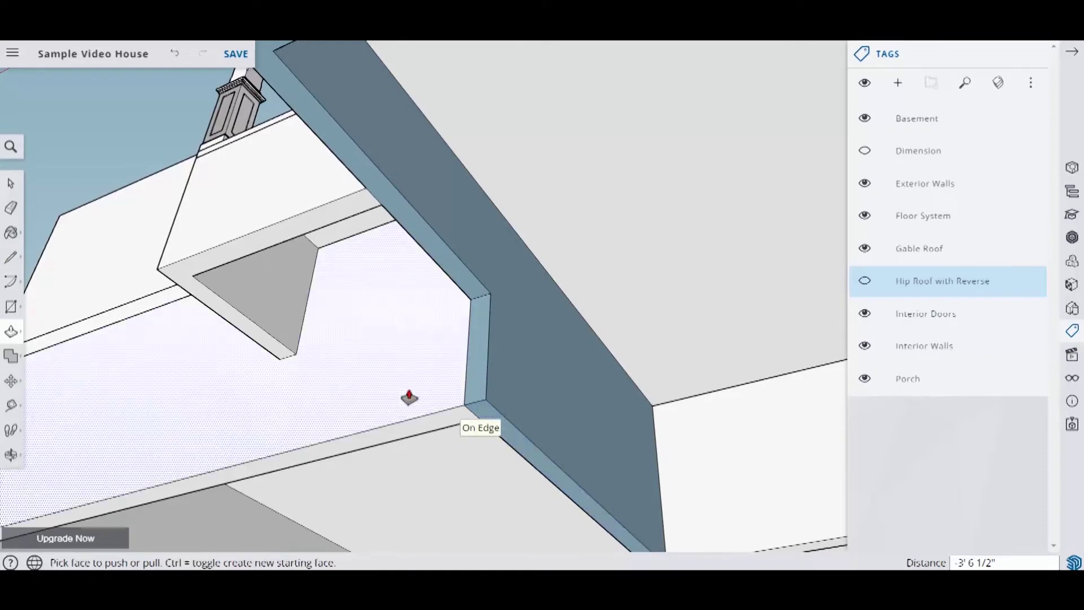
Erase the leftover edges where the extended garage wall meets the end of the front basement wall
middle_click_drag(440, 391, 141, 394)
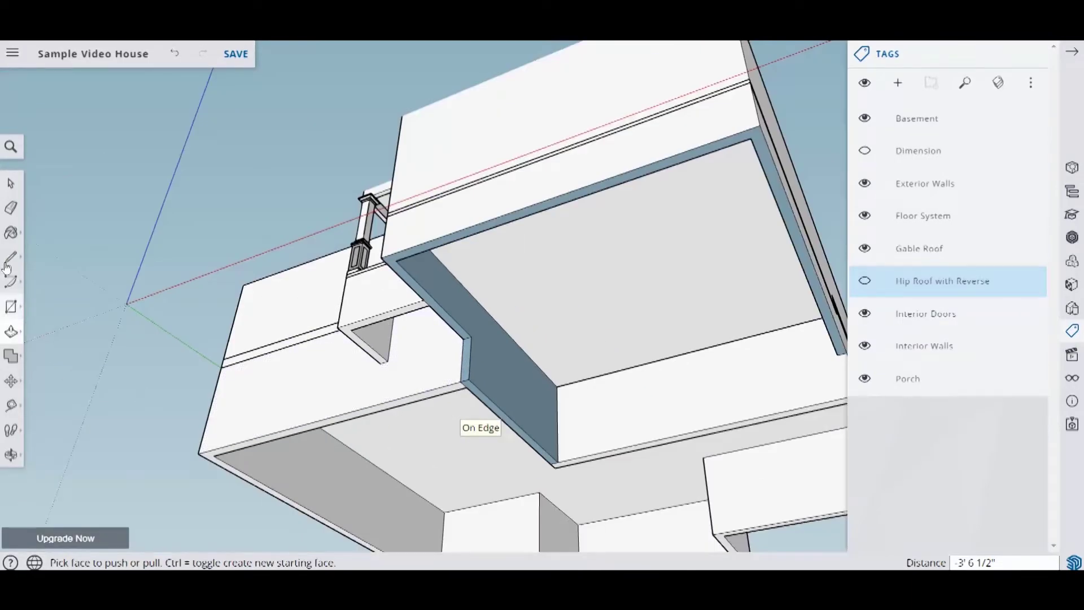
scroll(461, 363, "up", 5)
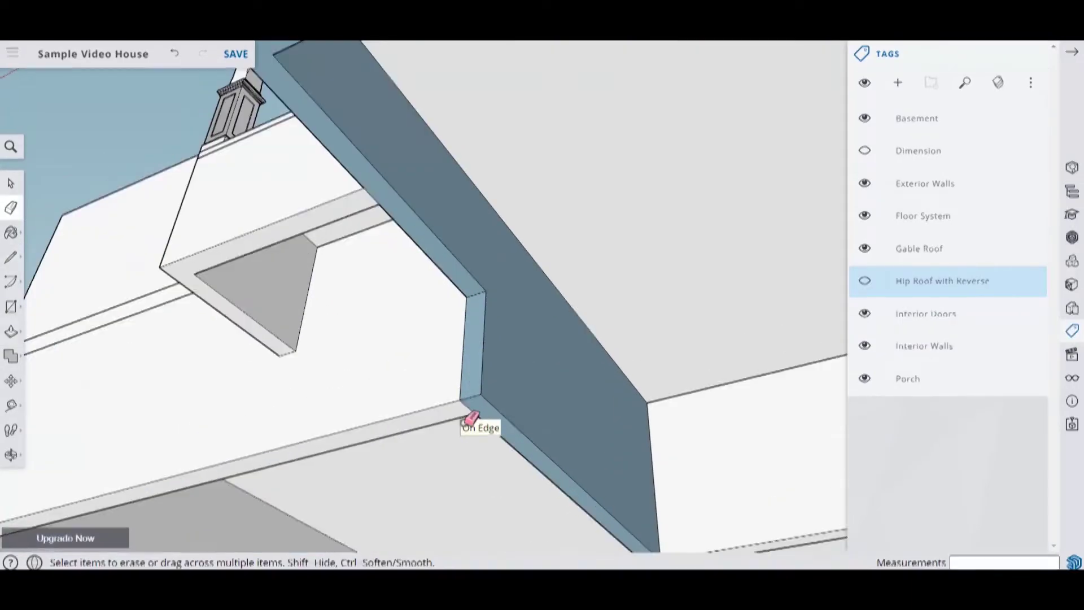
scroll(477, 389, "down", 8)
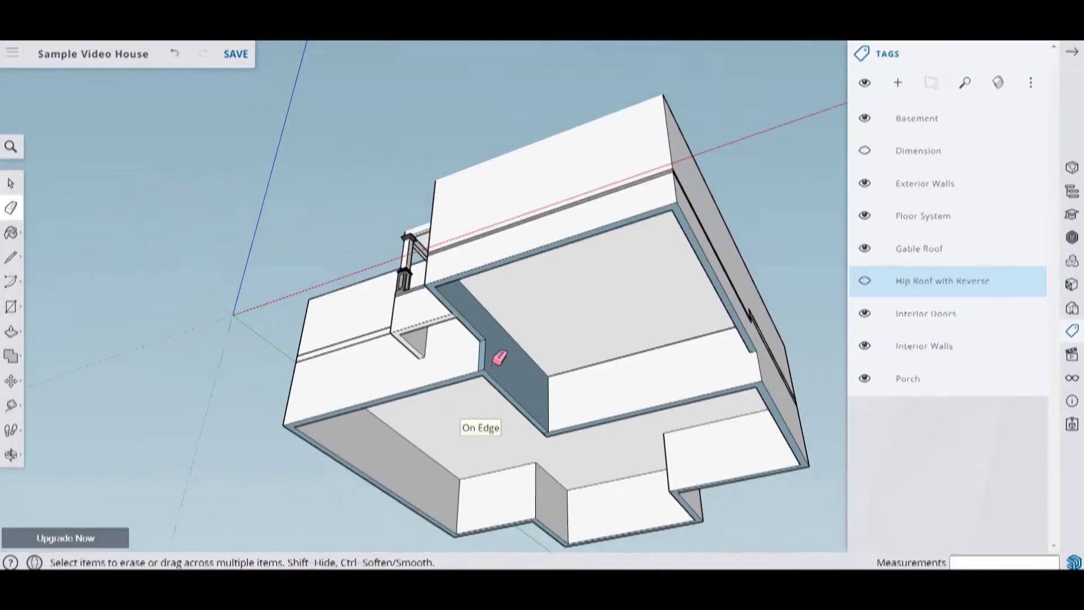
scroll(500, 357, "down", 3)
mouse_move(491, 370)
middle_mouse_down()
mouse_move(625, 395)
mouse_move(578, 434)
mouse_move(496, 375)
middle_mouse_up()
scroll(531, 362, "up", 4)
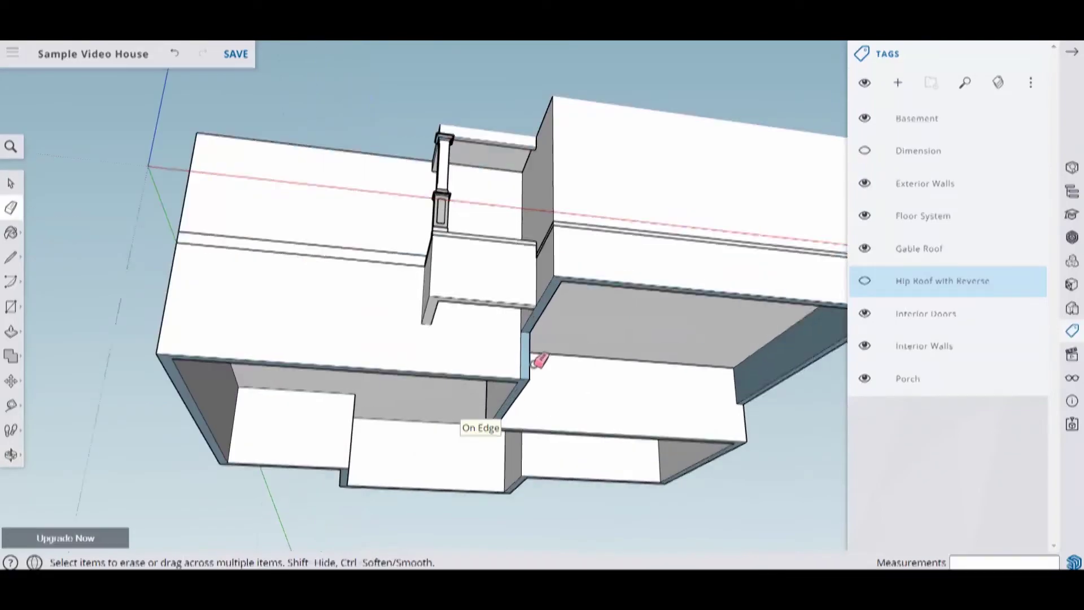
mouse_move(388, 363)
middle_mouse_down()
mouse_move(607, 392)
mouse_move(344, 336)
mouse_move(516, 368)
mouse_move(388, 365)
middle_mouse_up()
mouse_move(579, 342)
middle_mouse_down()
mouse_move(542, 383)
mouse_move(448, 416)
mouse_move(511, 414)
mouse_move(586, 441)
mouse_move(565, 432)
middle_mouse_up()
Reverse the front basement wall's outer face so its white side points outward
key("space")
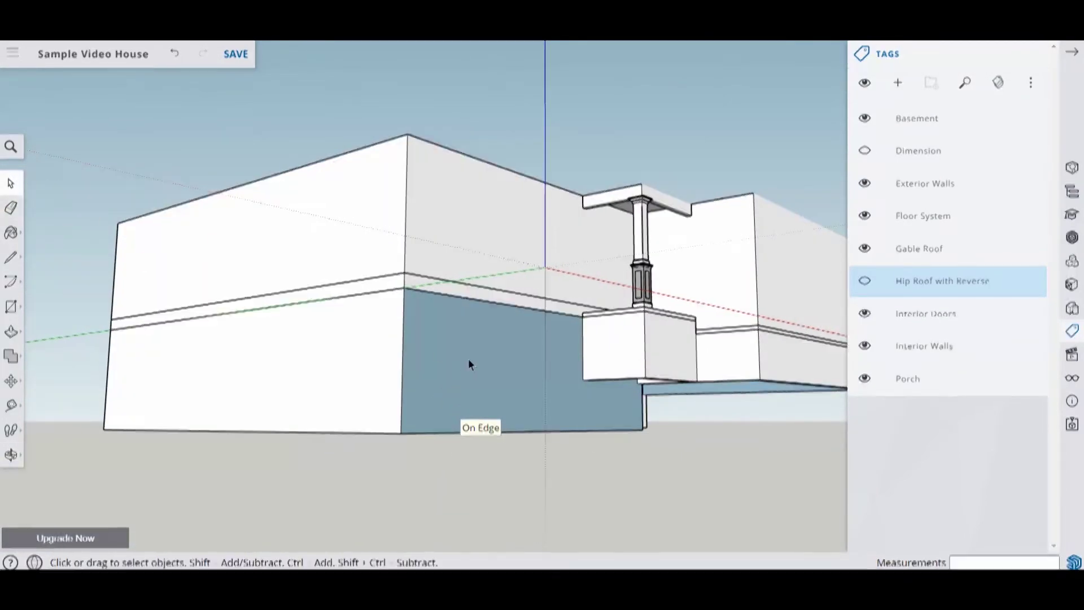
left_click(469, 360)
middle_click_drag(701, 415, 453, 374)
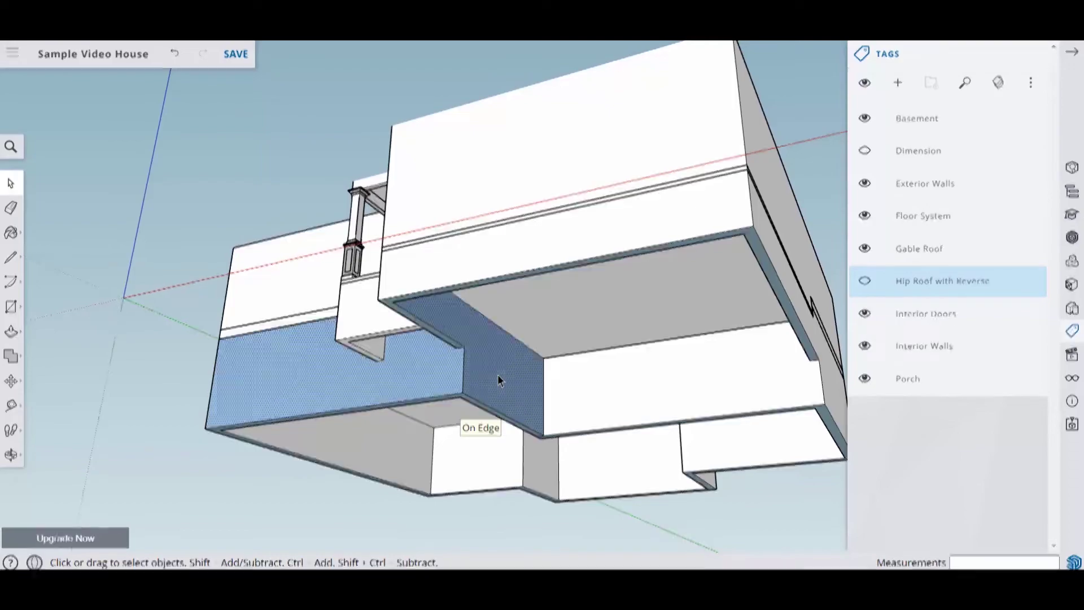
middle_click_drag(465, 370, 503, 378)
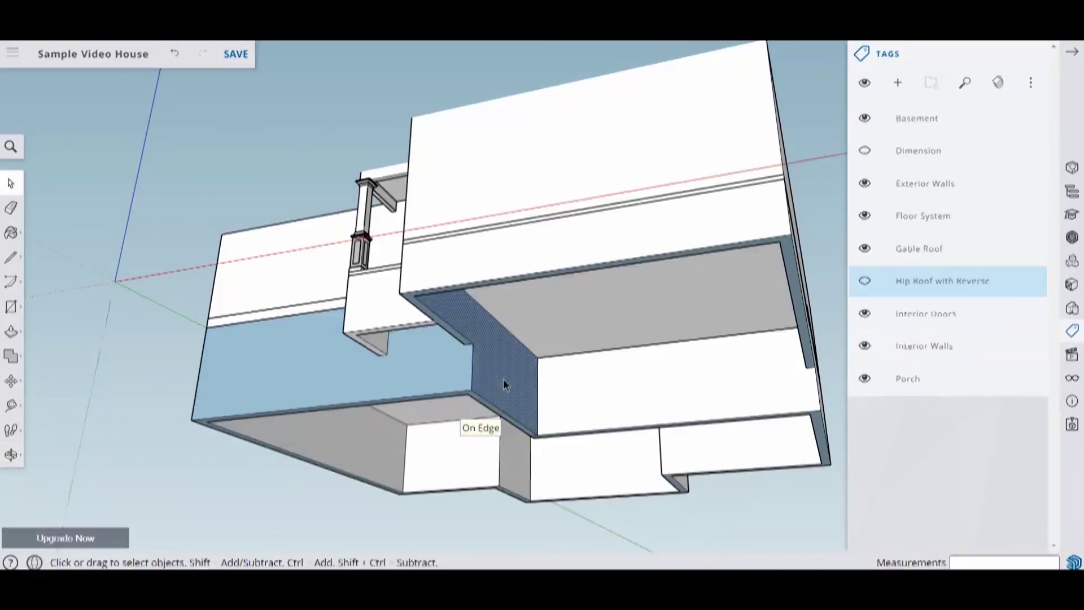
right_click(437, 374)
left_click(477, 464)
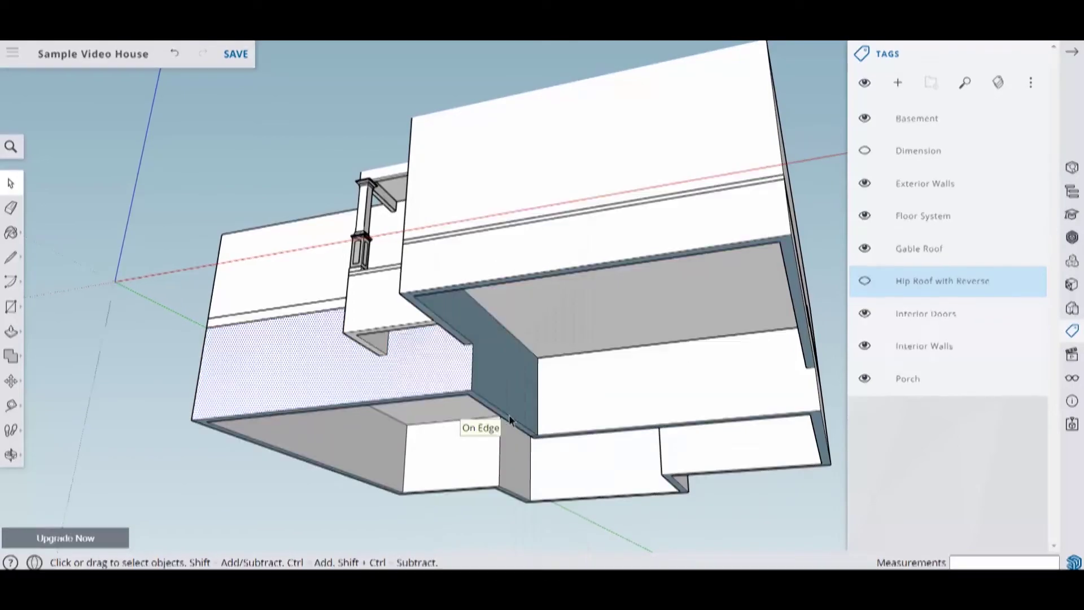
middle_click_drag(262, 419, 370, 243)
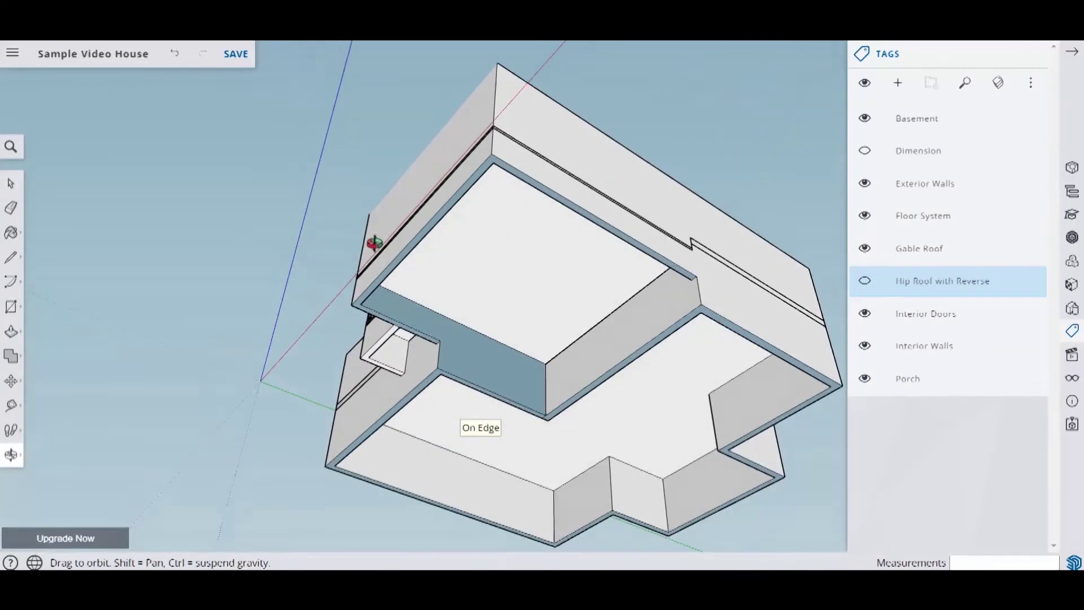
scroll(484, 352, "up", 3)
middle_click_drag(484, 353, 490, 443)
middle_click_drag(552, 484, 517, 343)
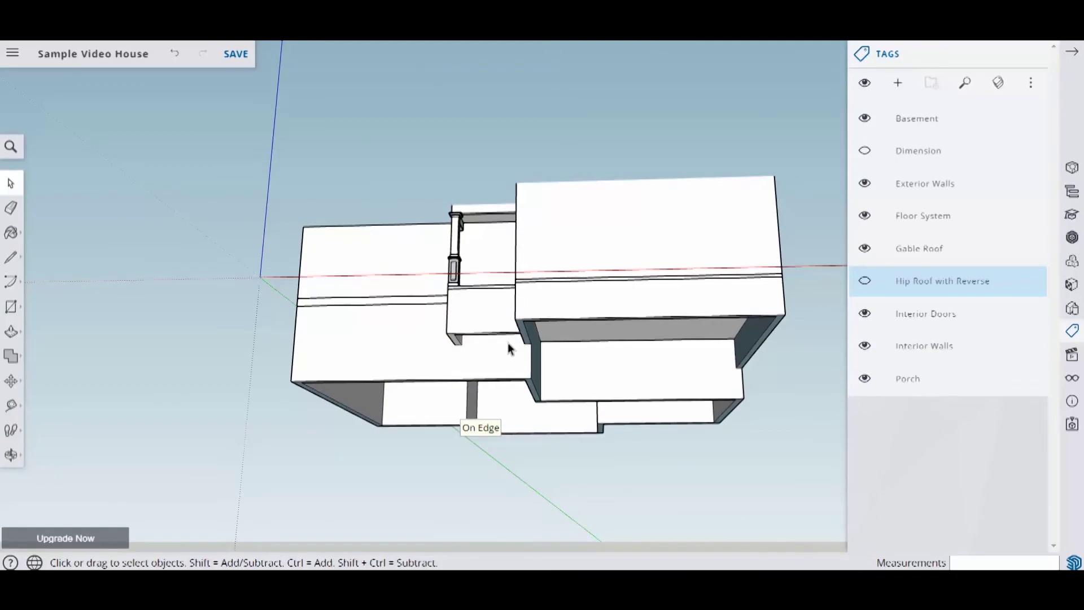
middle_click_drag(540, 463, 530, 408)
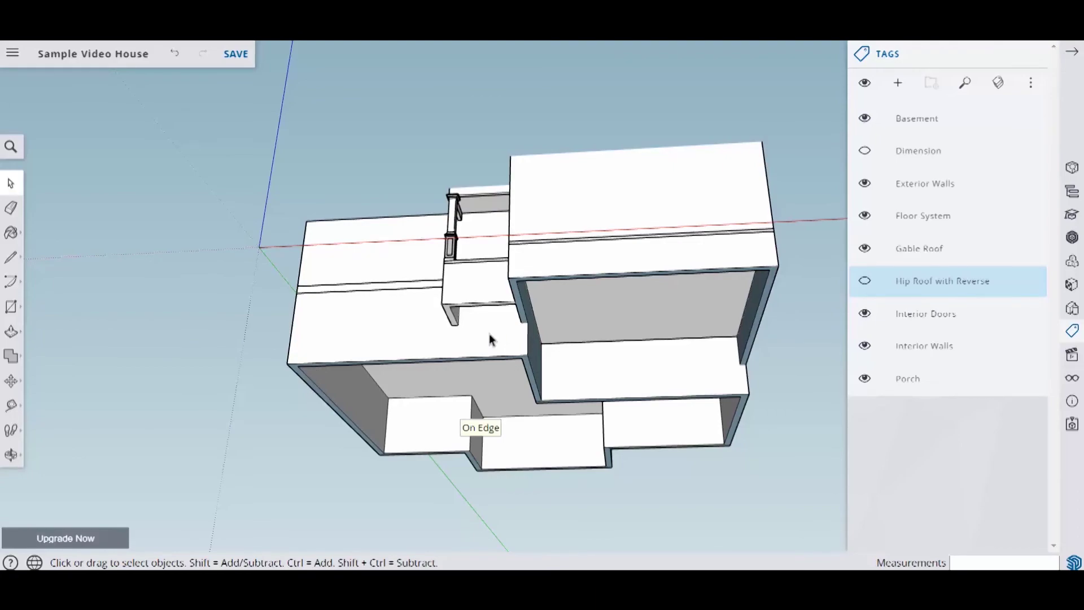
middle_click_drag(489, 338, 500, 407)
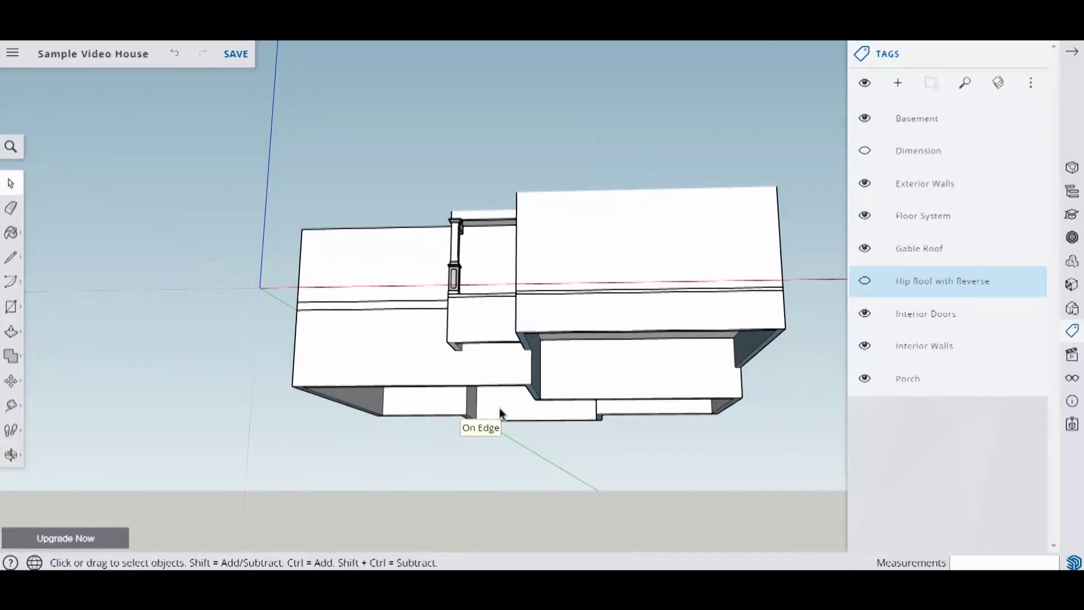